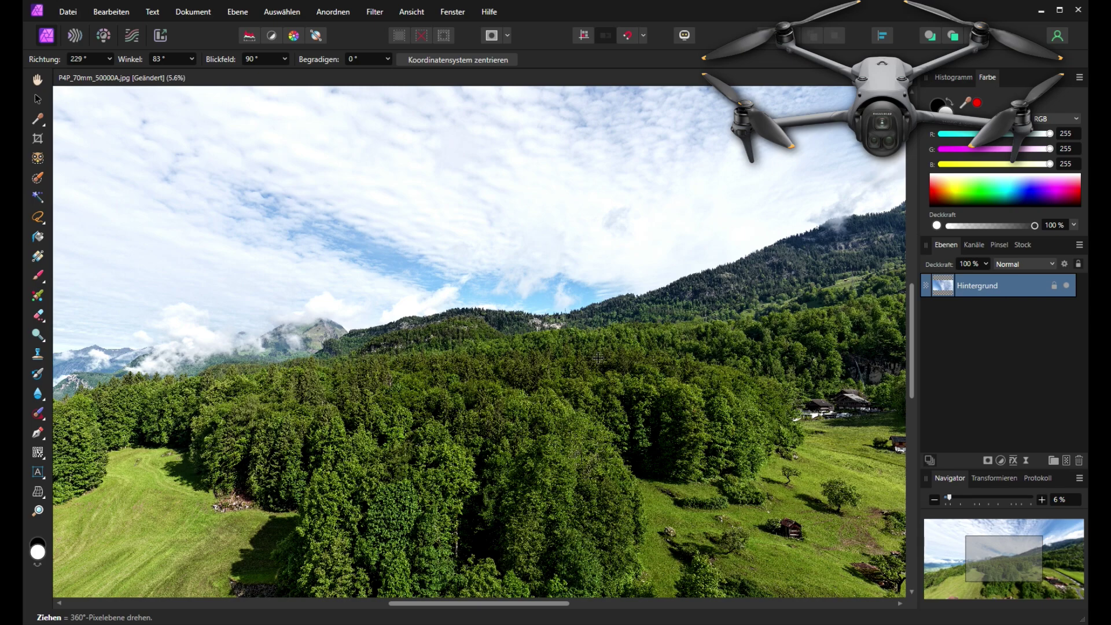
# - Rotate the 360° live projection up to the cloudy zenith, then back down toward the mountains
pyautogui.moveTo(598, 358); pyautogui.dragTo(681, 124)
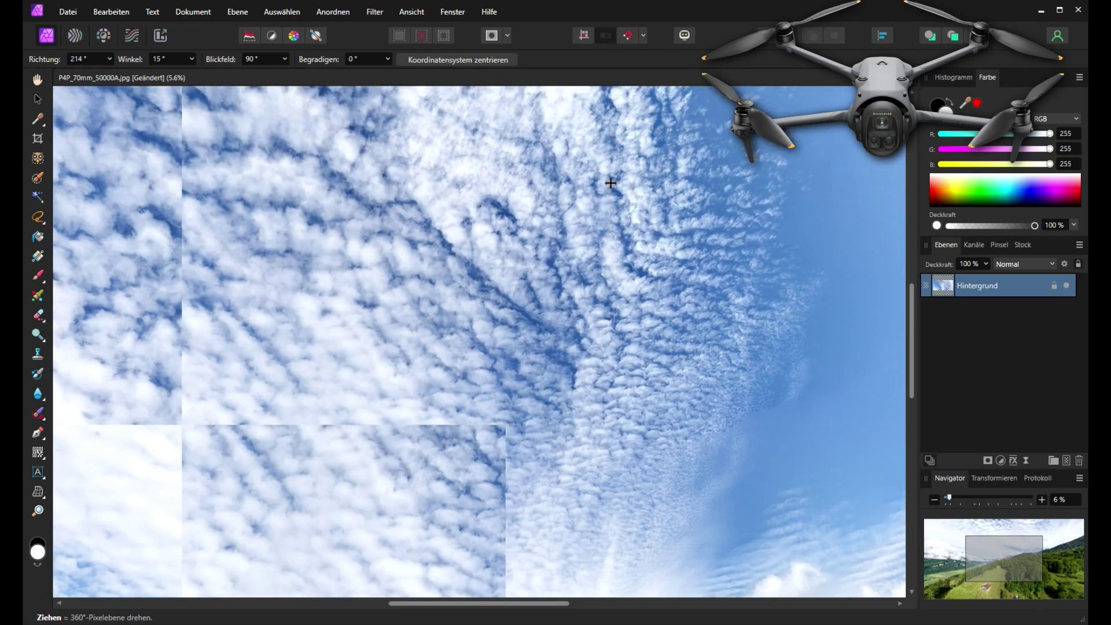
pyautogui.moveTo(610, 182); pyautogui.dragTo(611, 176)
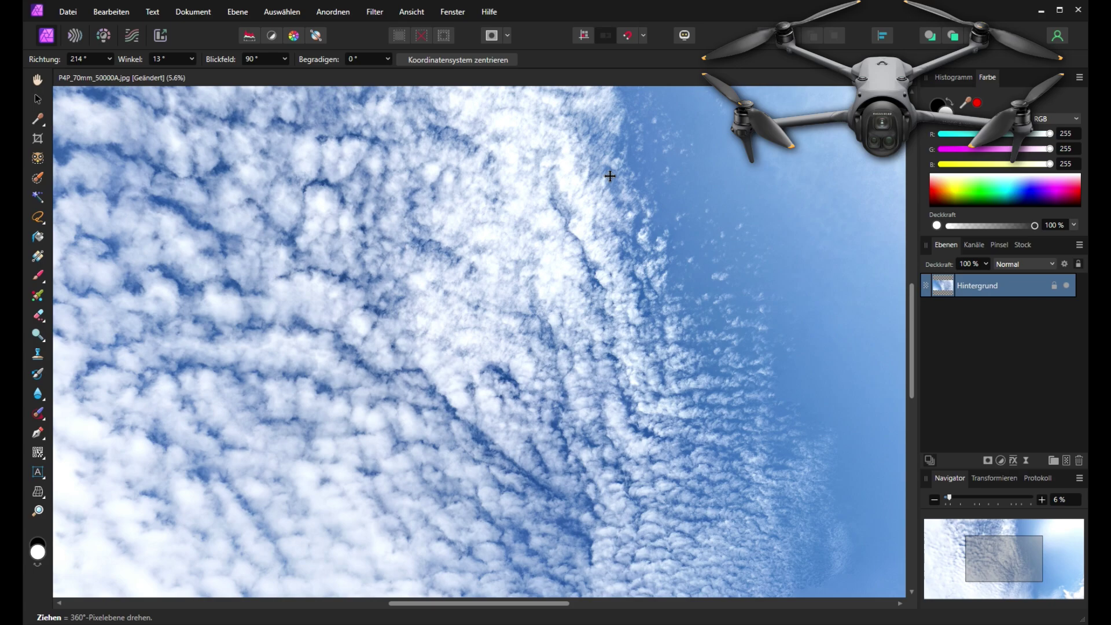
pyautogui.moveTo(610, 176); pyautogui.dragTo(87, 474)
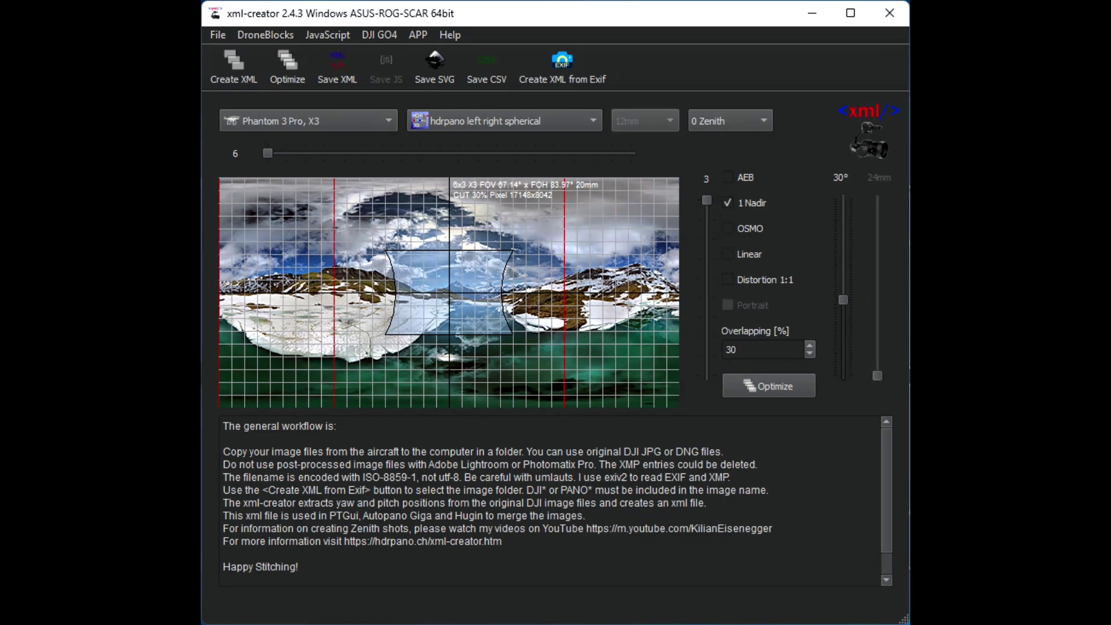
pyautogui.click(349, 126)
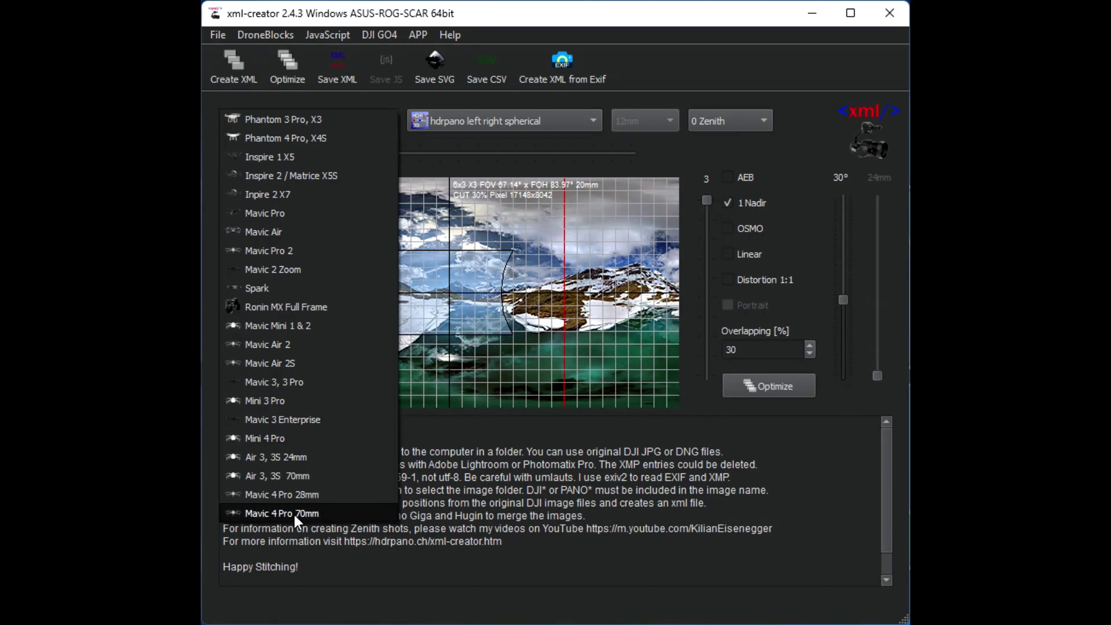
pyautogui.press('Up')
pyautogui.press('Up')
pyautogui.press('Up')
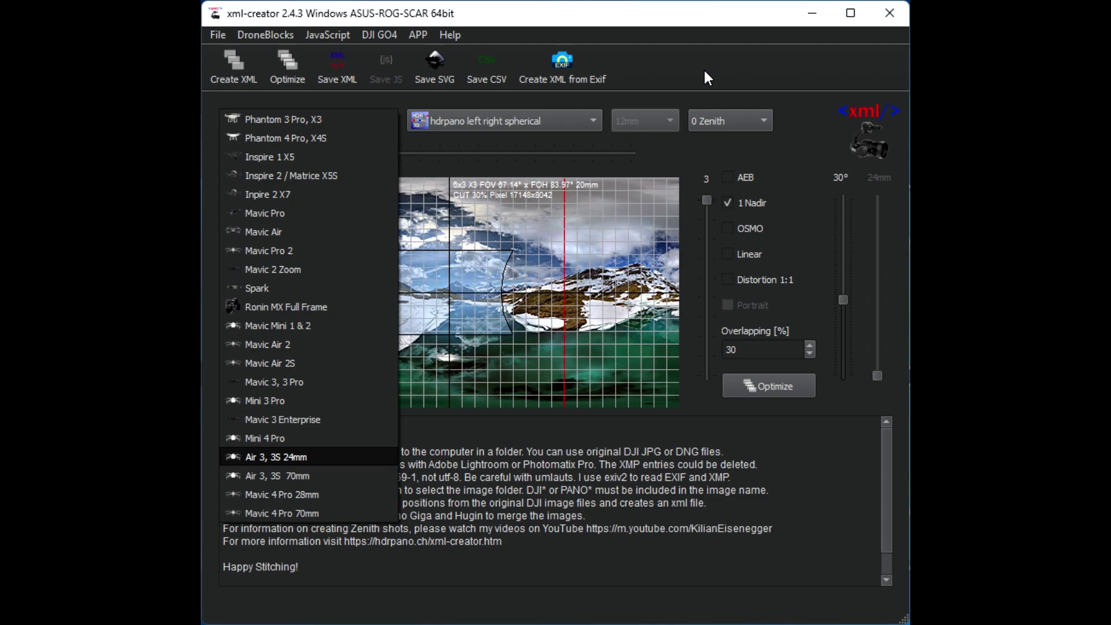
pyautogui.click(701, 69)
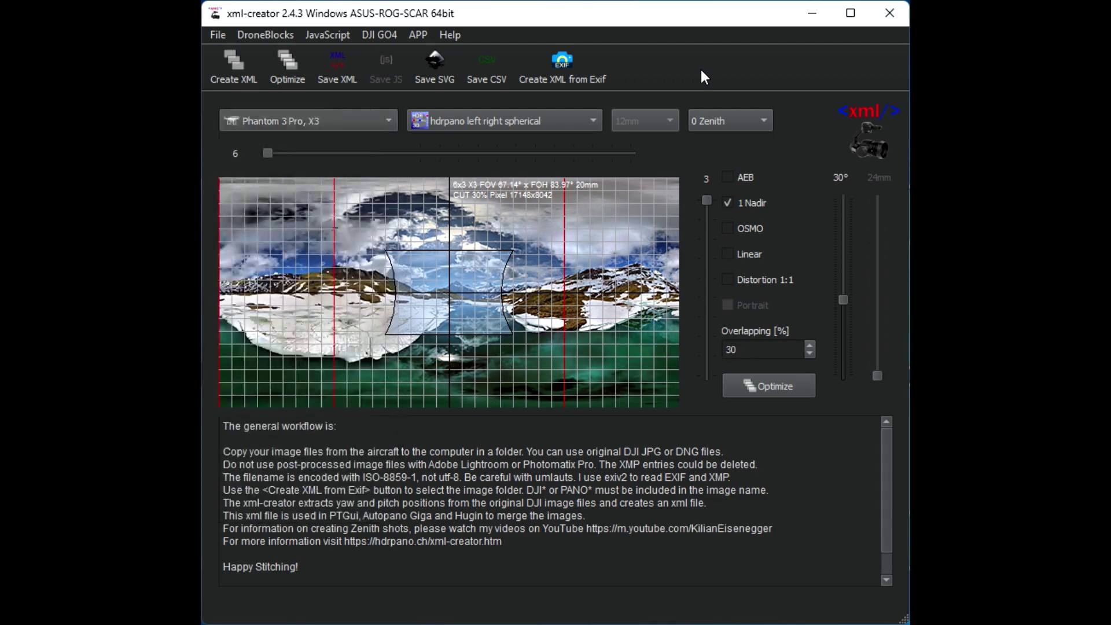
# - Build an XML from the image folder's EXIF data and review its 44 Mavic 4 Pro 28mm entries
pyautogui.click(564, 67)
pyautogui.click(670, 496)
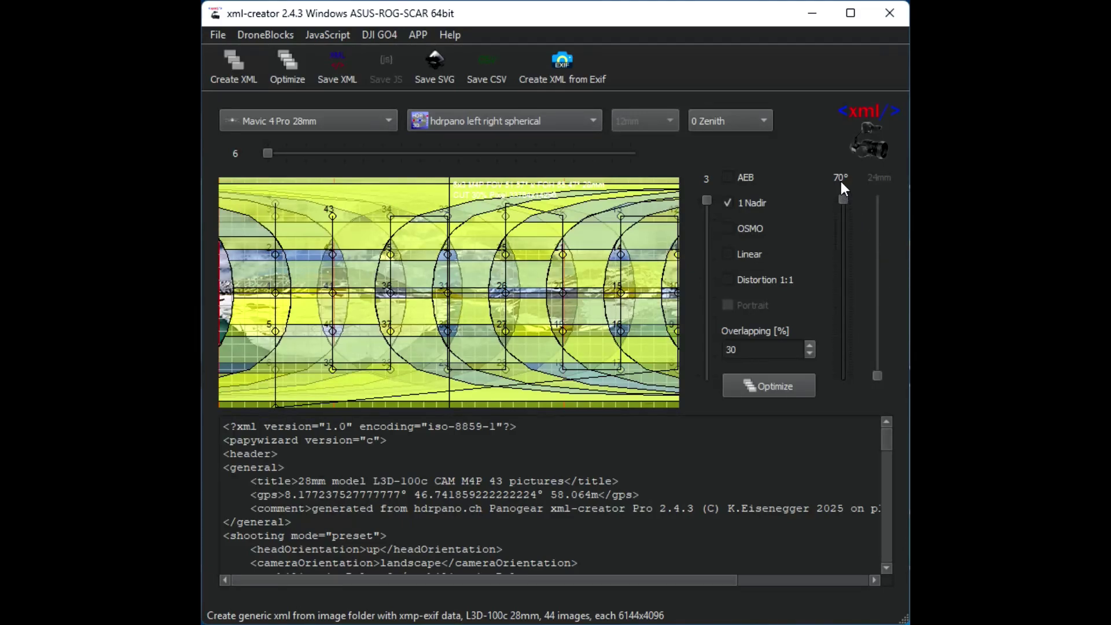
pyautogui.scroll(-10, 530, 445)
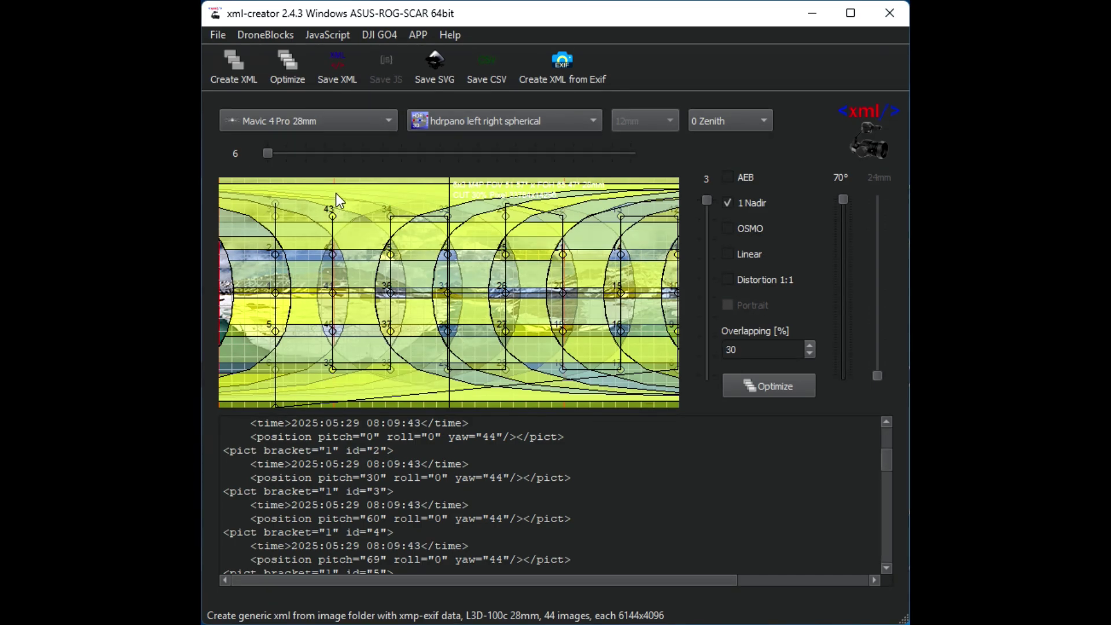
# - Build the EXIF XML from the 70 mm folder: 155 FC9284 pictures at 4024x3016
pyautogui.click(564, 72)
pyautogui.click(661, 499)
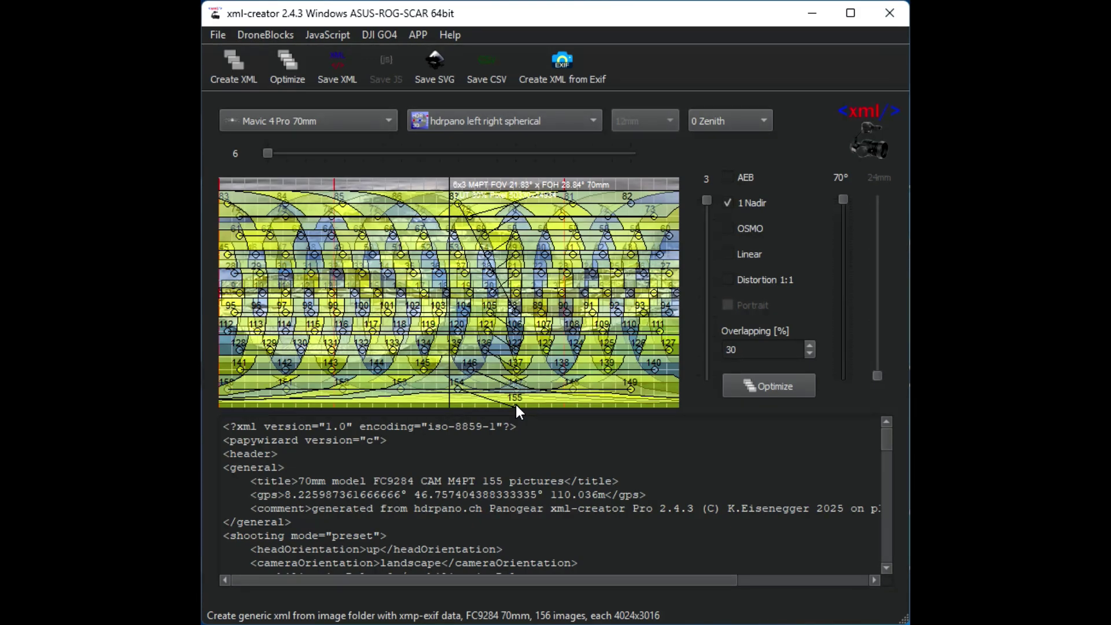
pyautogui.click(355, 124)
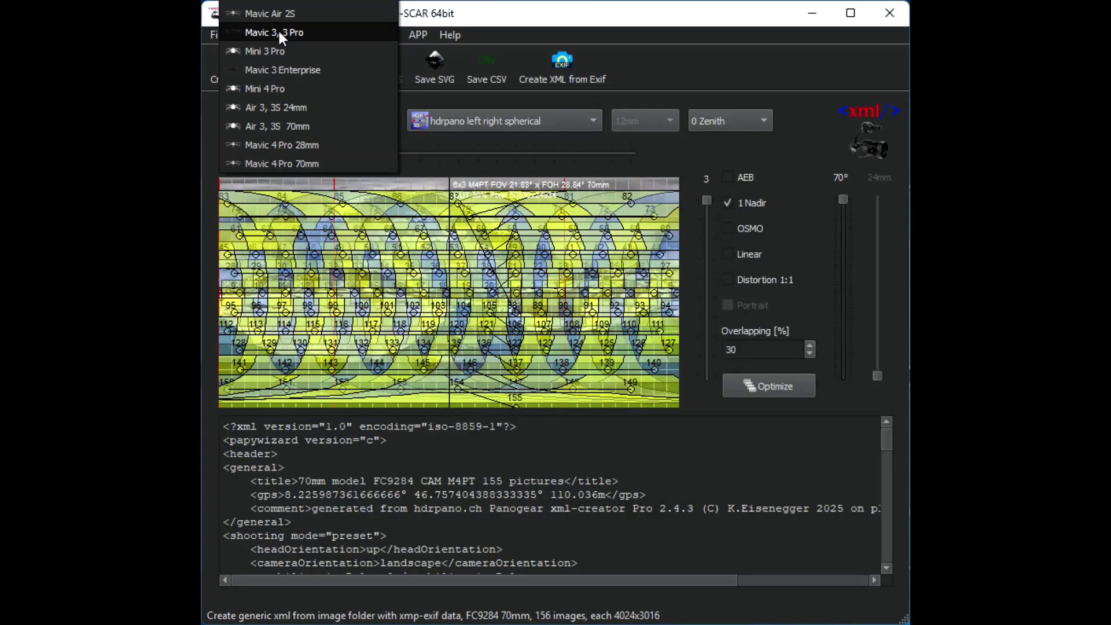
# - Create simulated shooting plans for Phantom 3 Pro X3, then Mini 3 Pro (7x4 + 1 nadir)
pyautogui.click(342, 58)
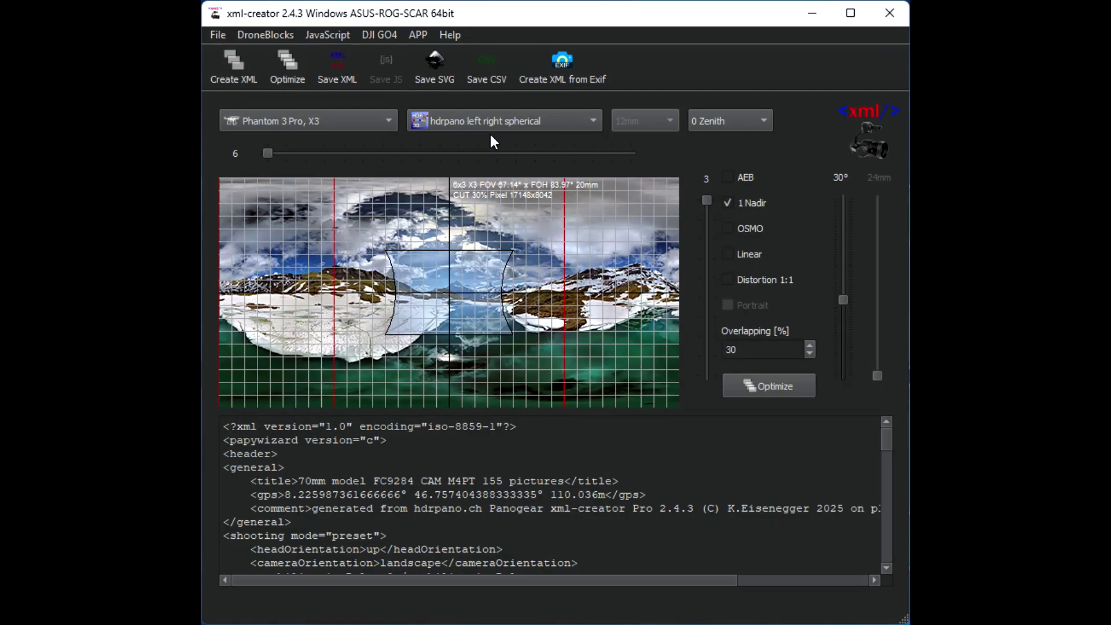
pyautogui.click(242, 71)
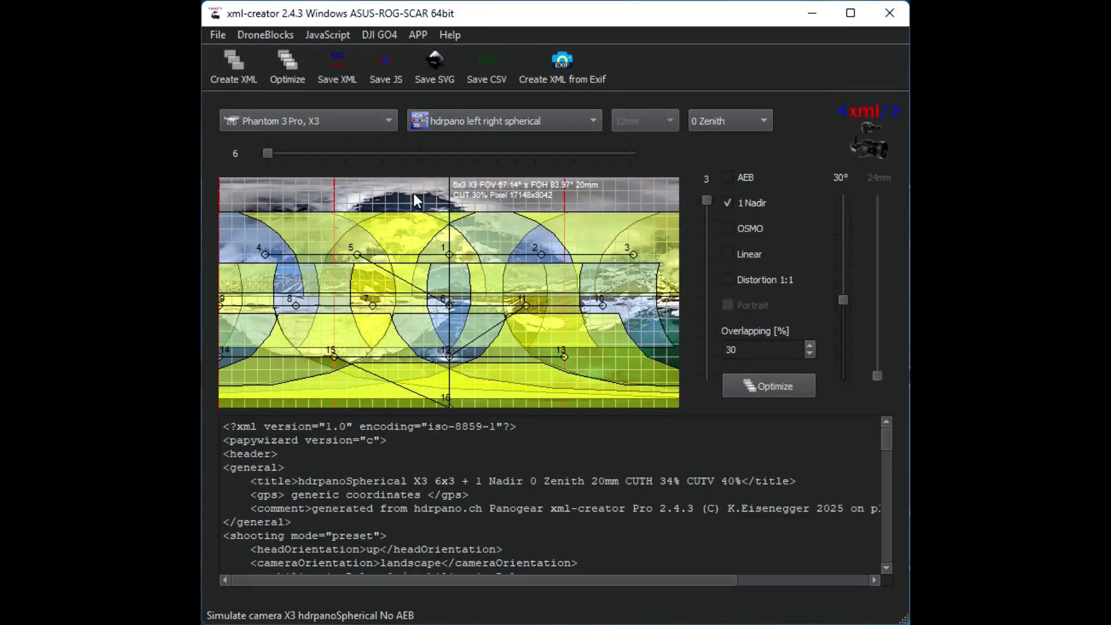
pyautogui.click(385, 120)
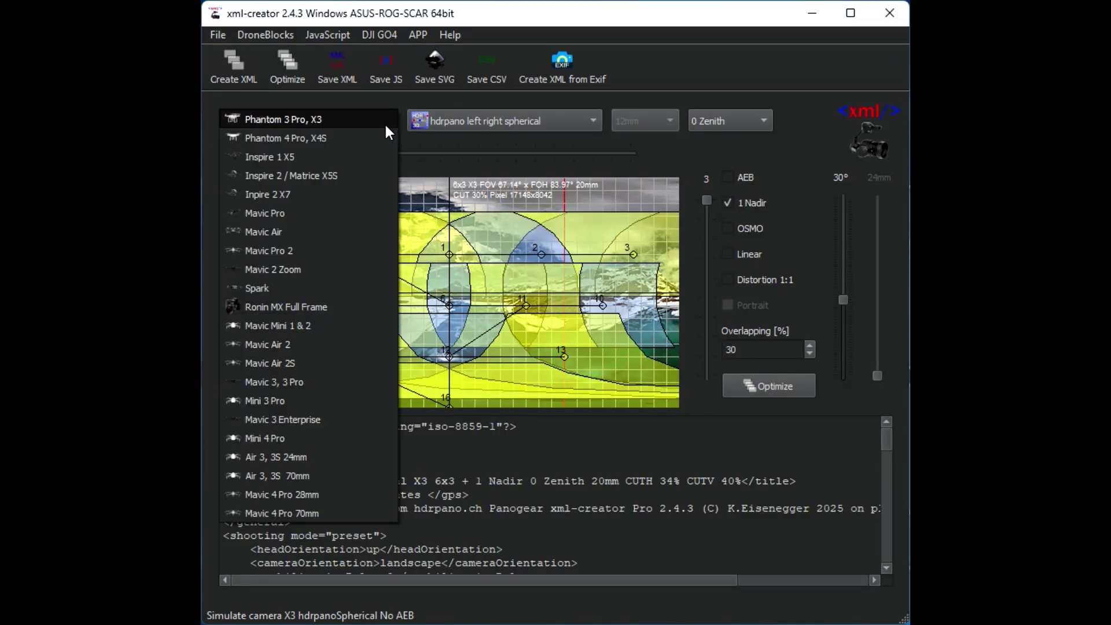
pyautogui.click(274, 402)
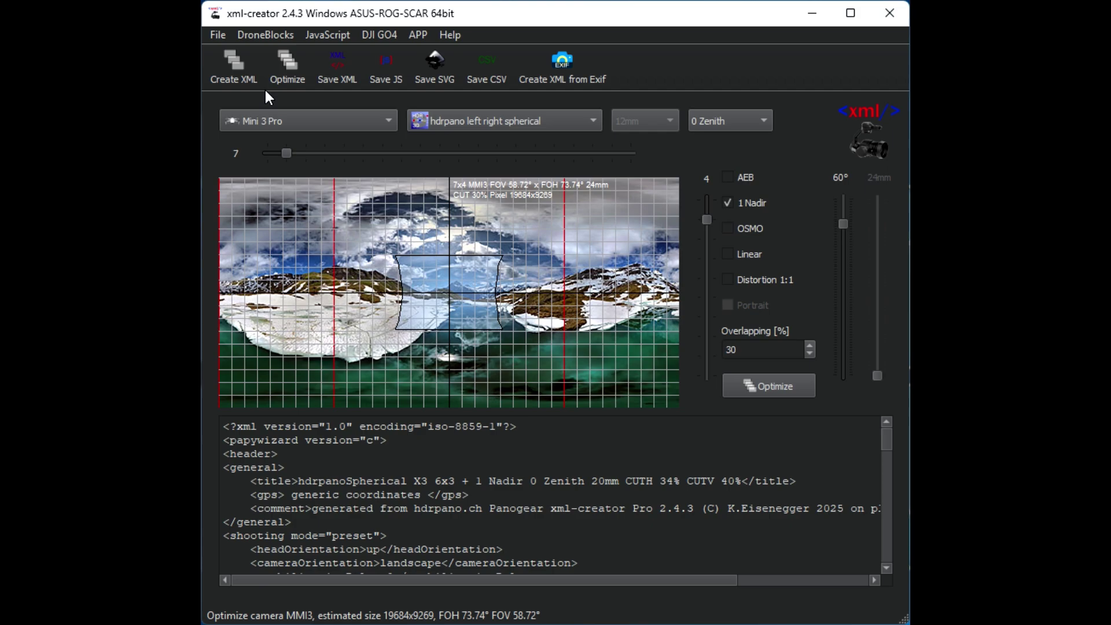
pyautogui.click(238, 67)
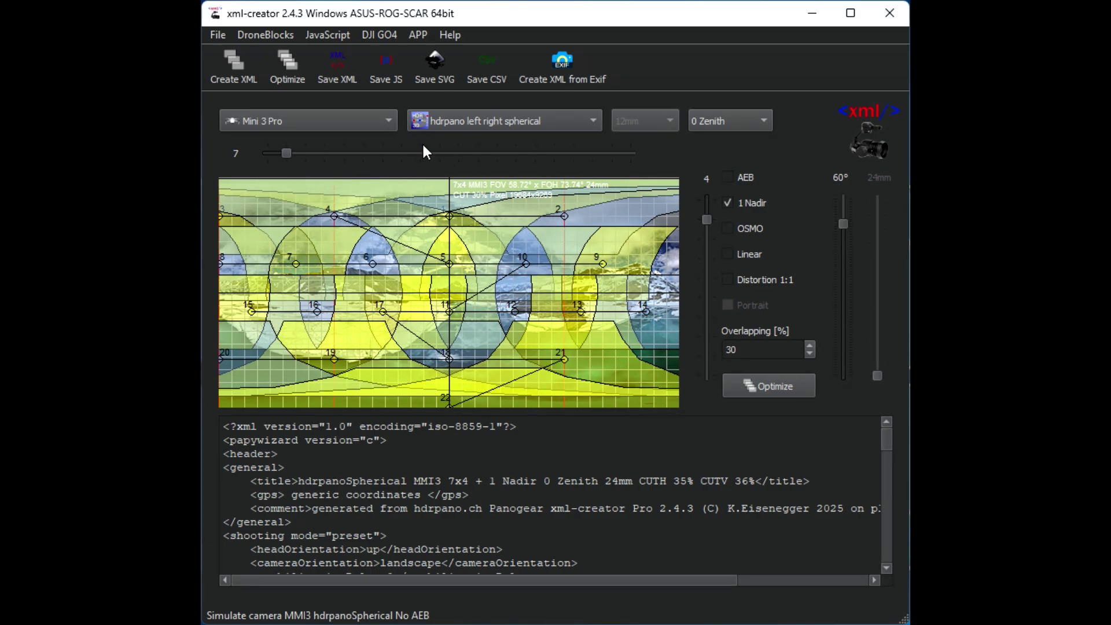
# - Build an EXIF-based XML from the P4P 70mm 3 folder in Panorama 2025
pyautogui.click(390, 122)
pyautogui.click(554, 66)
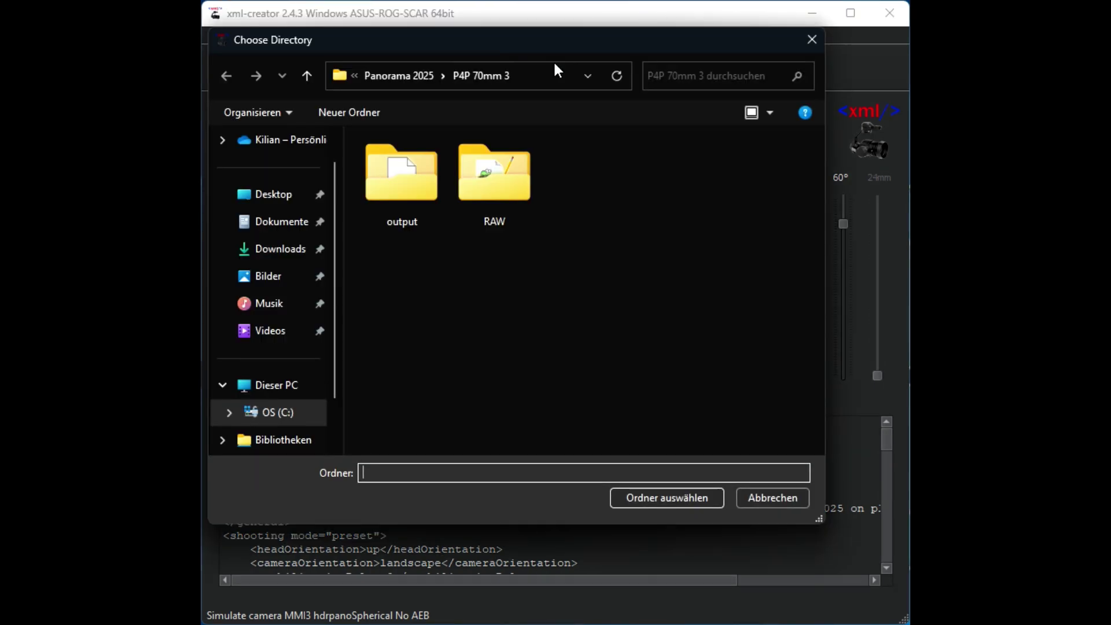
pyautogui.click(401, 75)
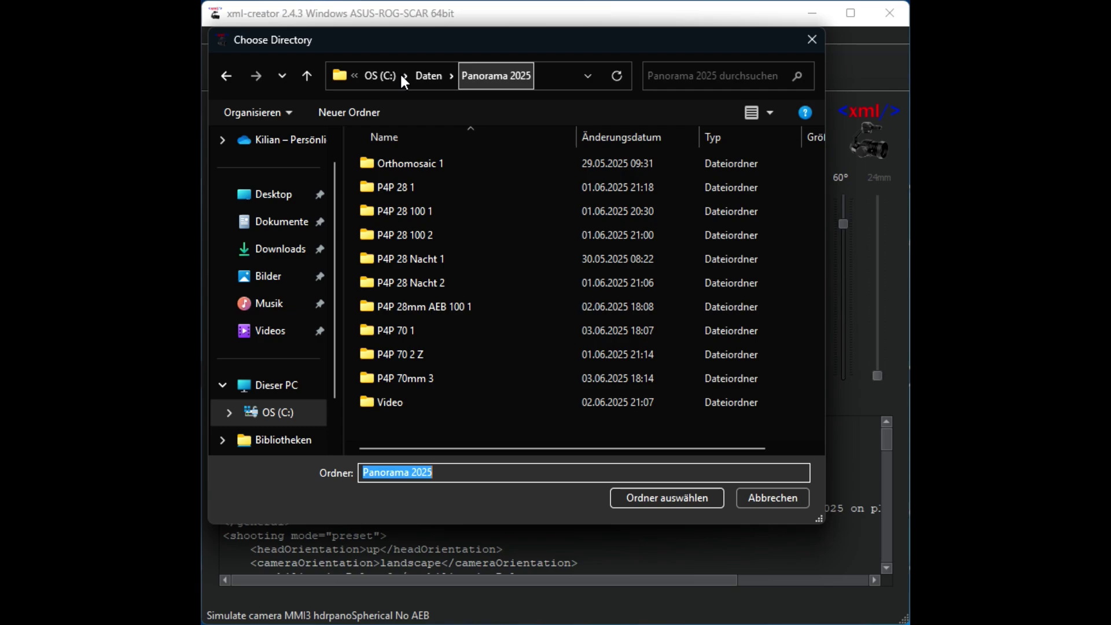
pyautogui.click(401, 377)
pyautogui.click(653, 493)
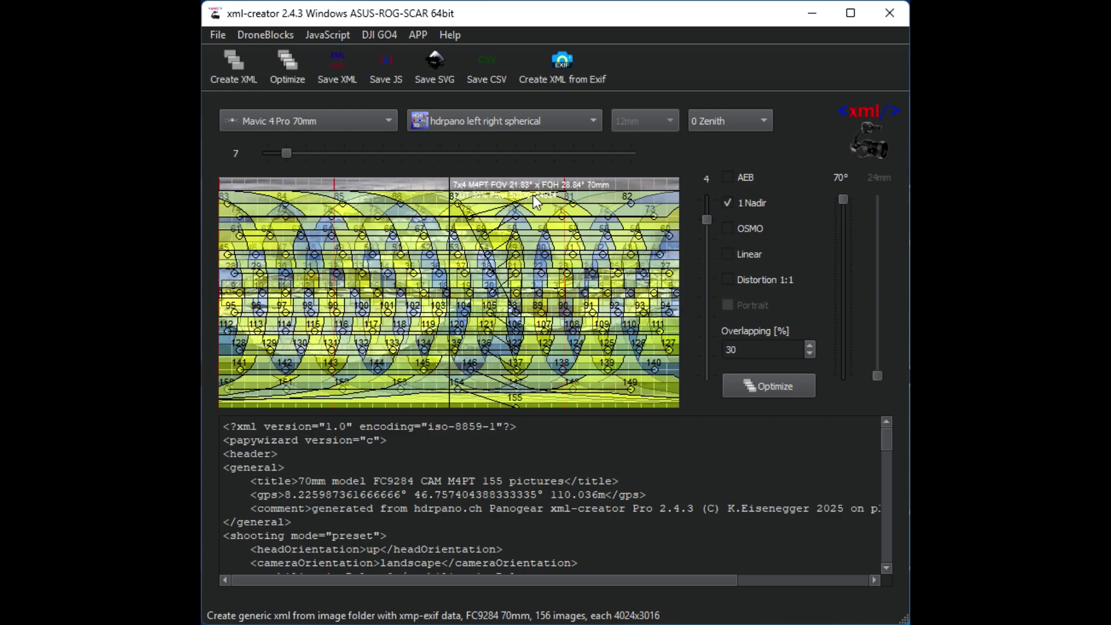
# - Rebuild the 44-image 28mm EXIF XML from the P4P 28 1 folder
pyautogui.click(572, 61)
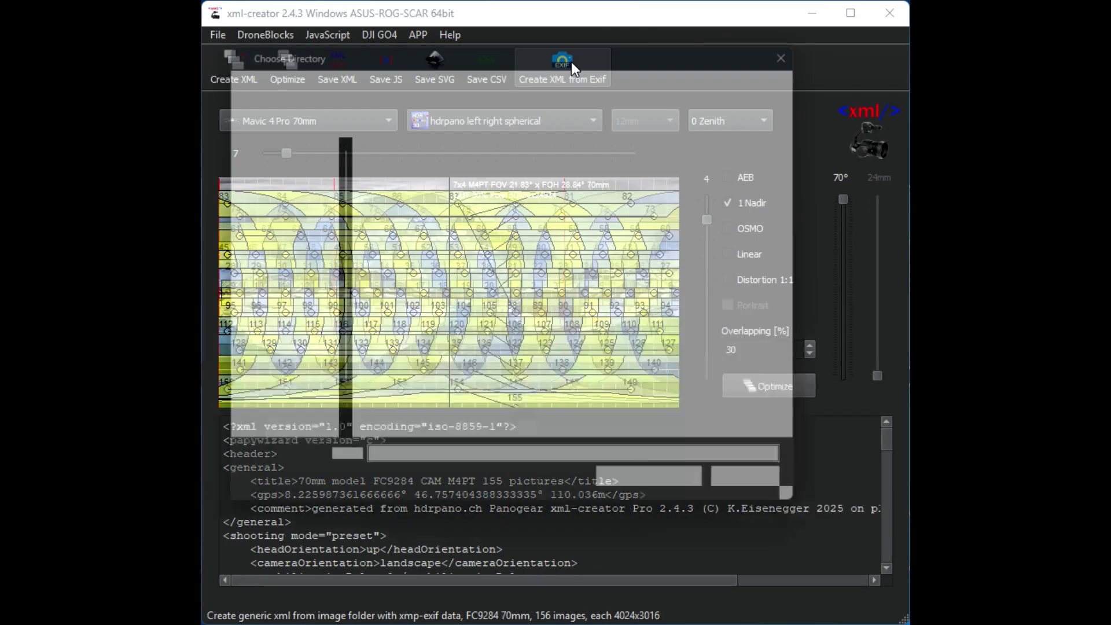
pyautogui.click(404, 74)
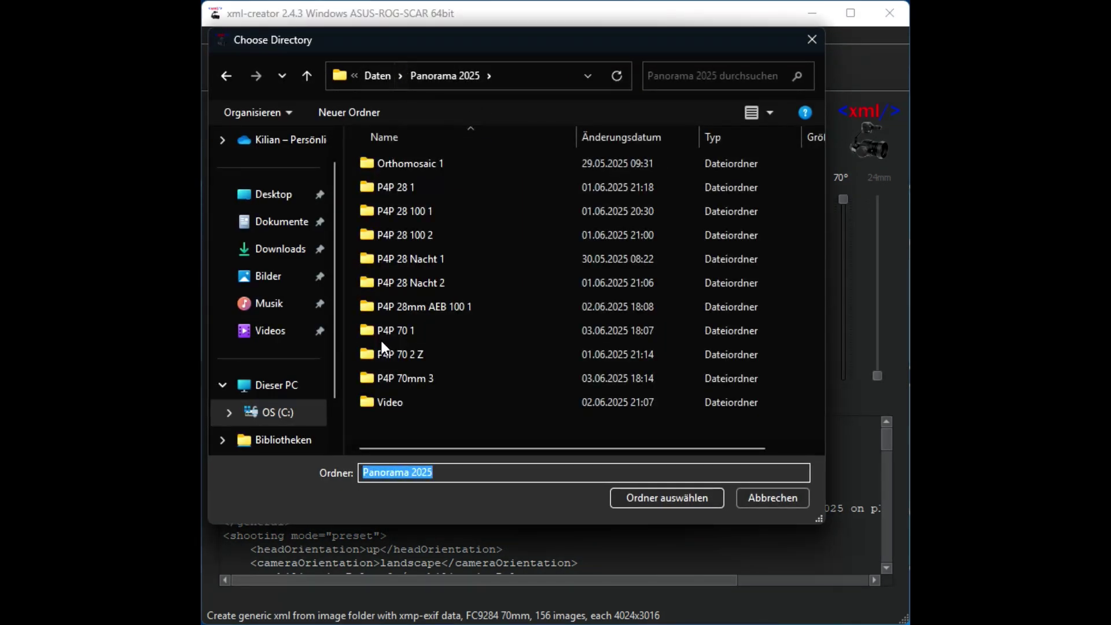
pyautogui.click(387, 185)
pyautogui.click(666, 498)
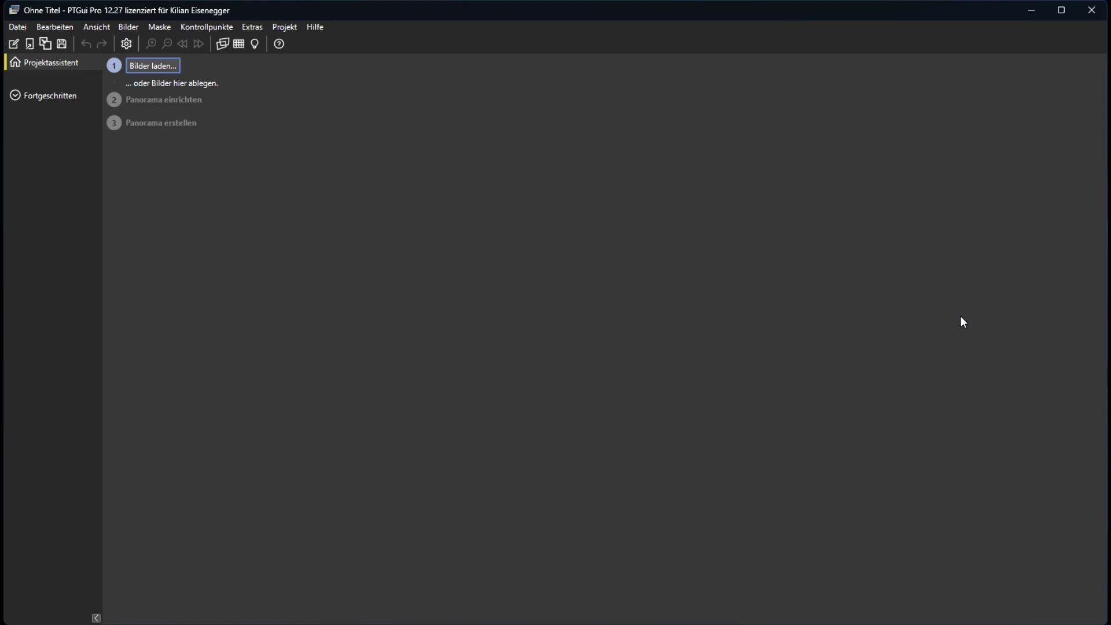
# - Load PANO_0001 through PANO_0155 from Panorama 2025 > P4P 70mm 3 into the PTGui project
pyautogui.click(151, 66)
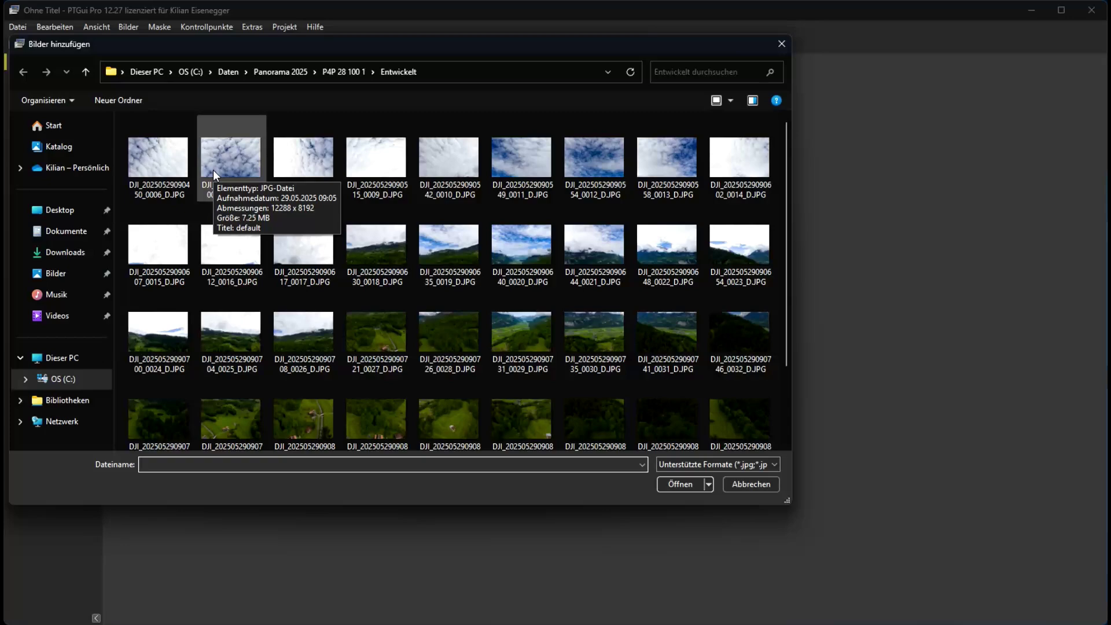
pyautogui.click(355, 72)
pyautogui.click(280, 72)
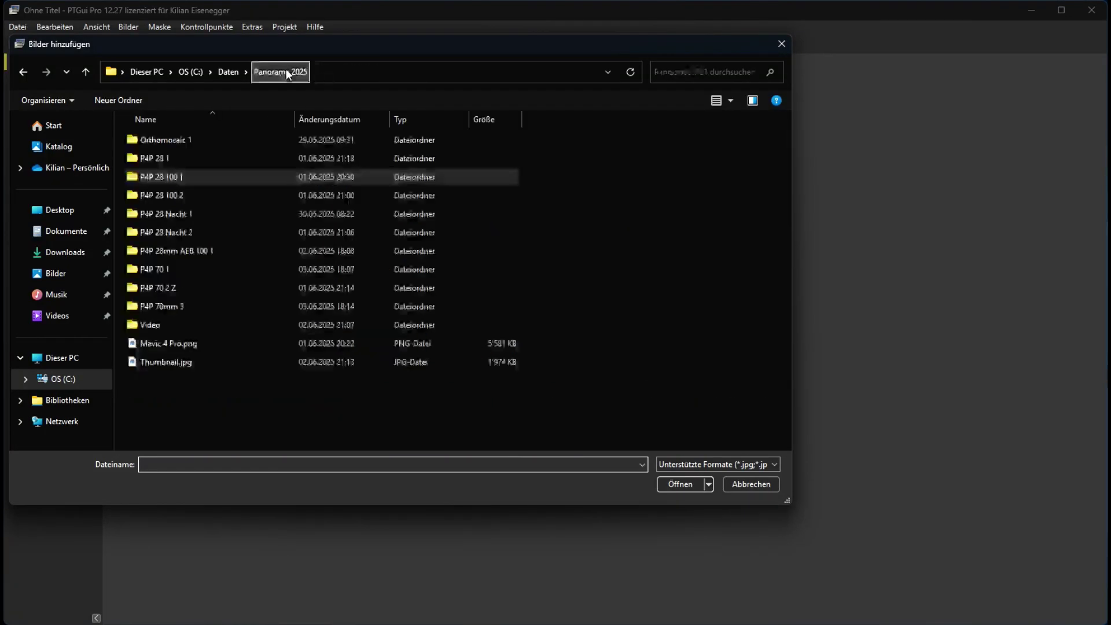
pyautogui.doubleClick(158, 305)
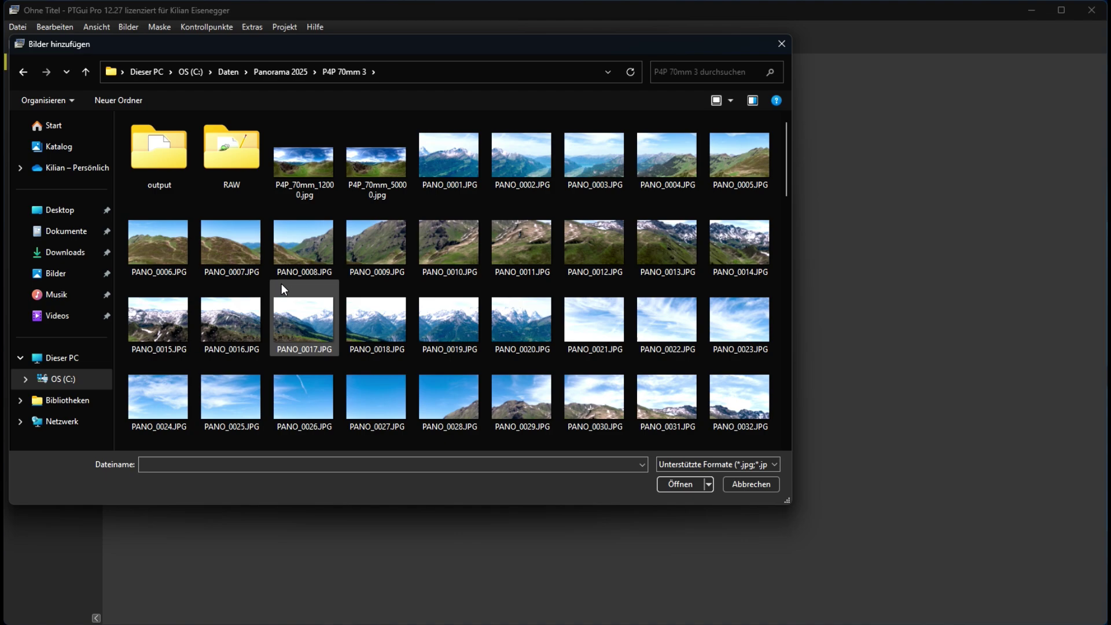
pyautogui.click(450, 160)
pyautogui.scroll(-15, 461, 160)
pyautogui.keyDown('shift'); pyautogui.click(546, 425); pyautogui.keyUp('shift')
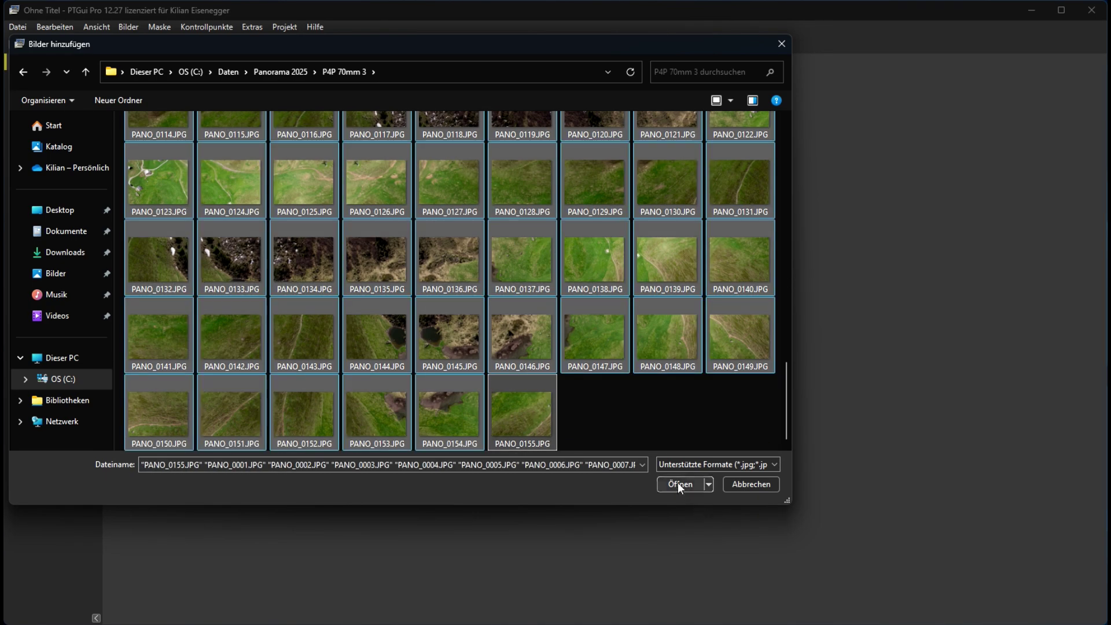
pyautogui.click(680, 484)
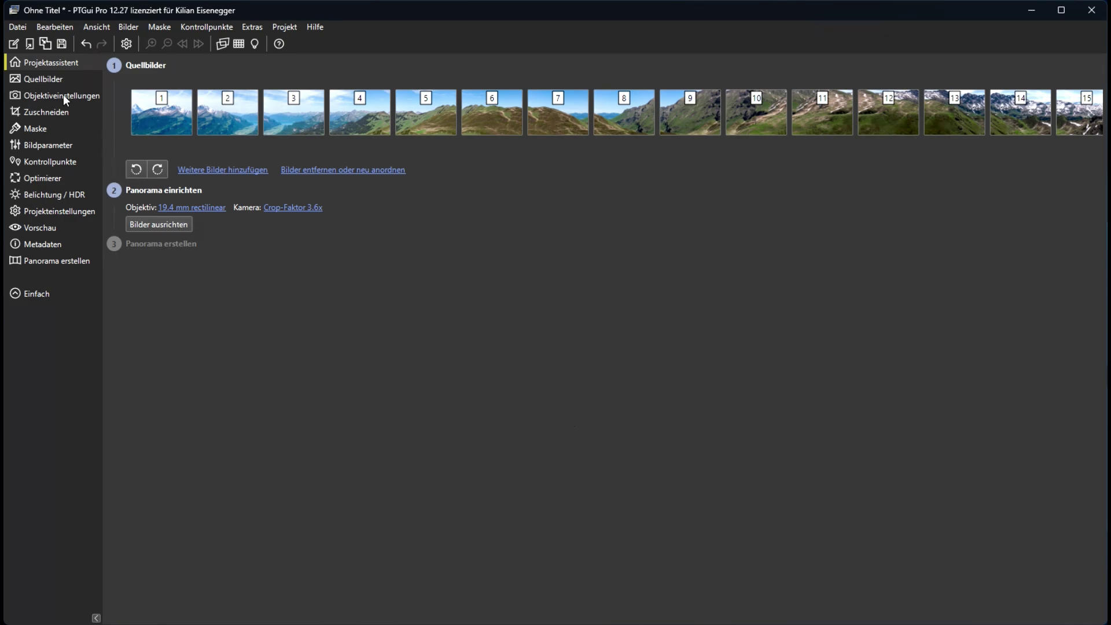
# - Import the Papywizard XML image positions into PTGui and align the 155 images
pyautogui.click(18, 27)
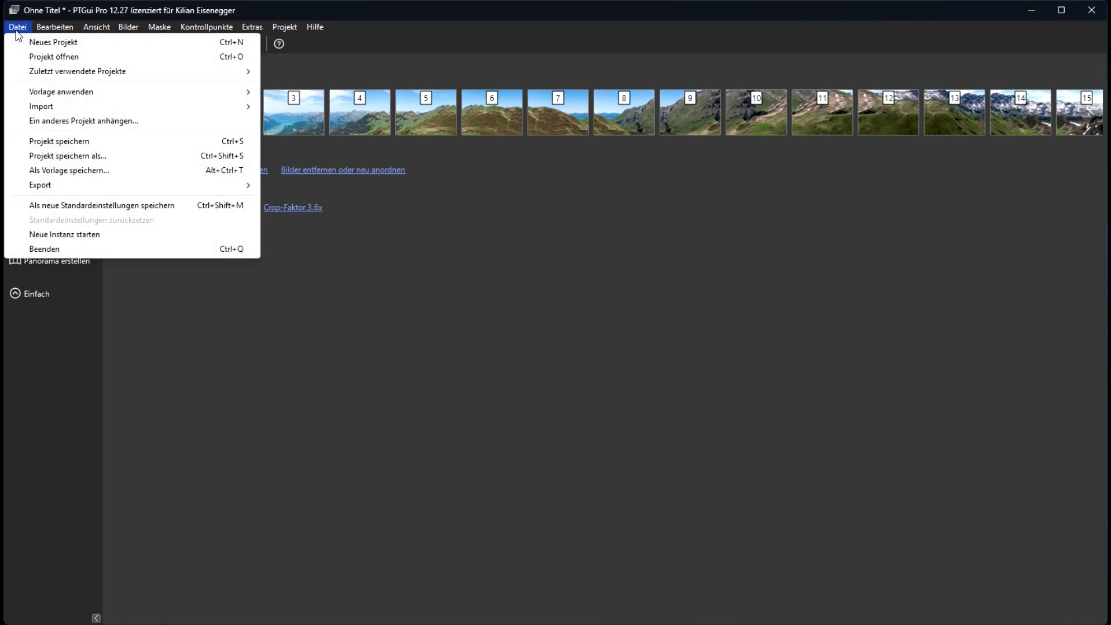
pyautogui.moveTo(73, 108)
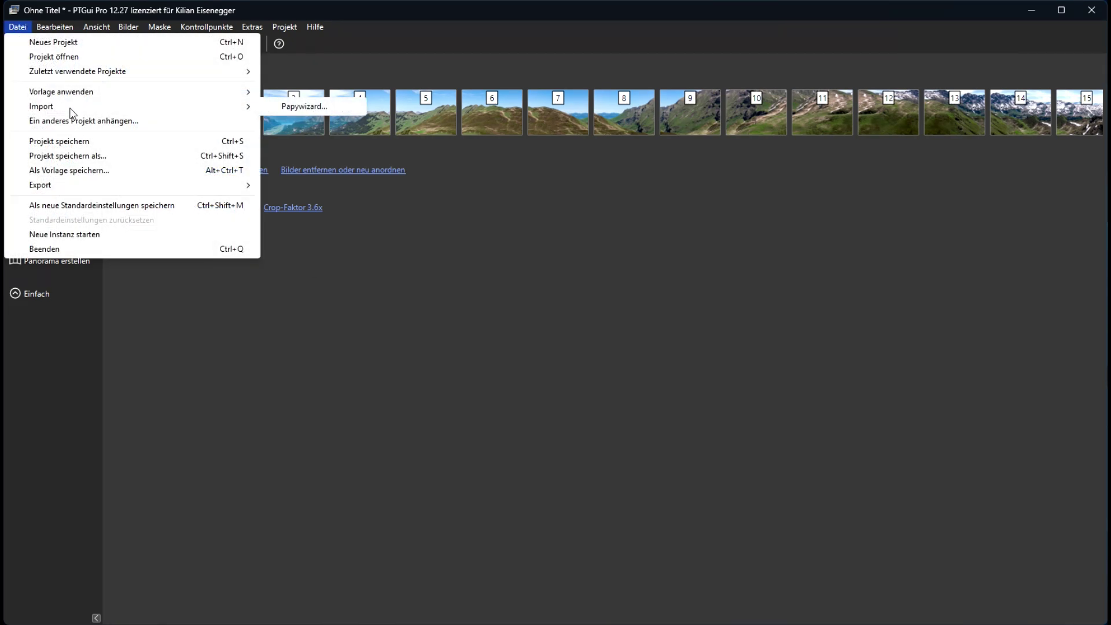
pyautogui.click(304, 106)
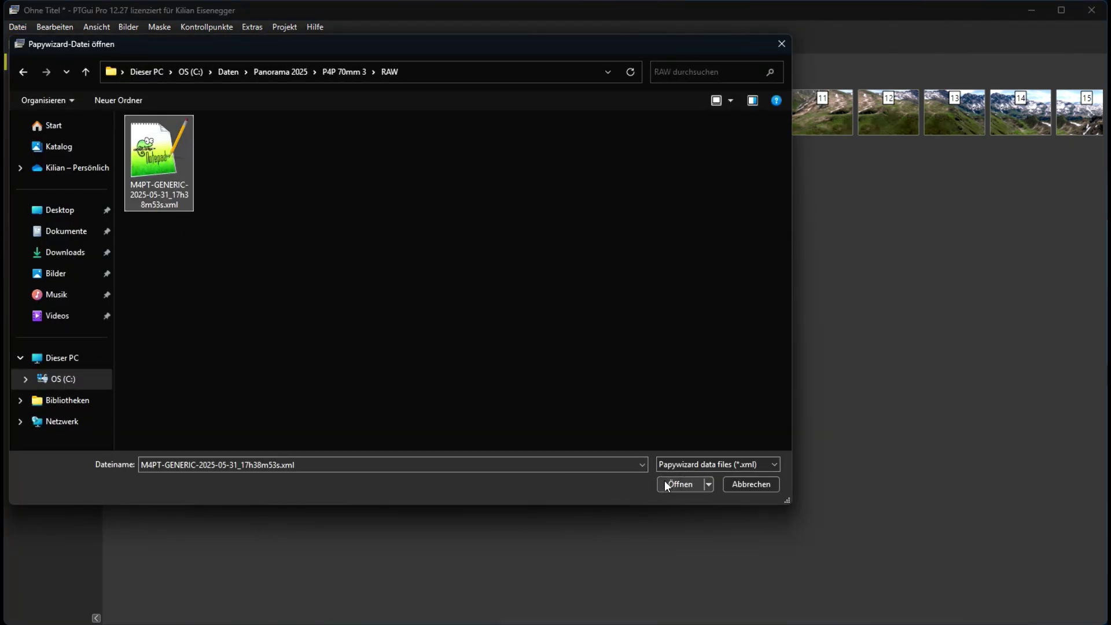
pyautogui.click(667, 484)
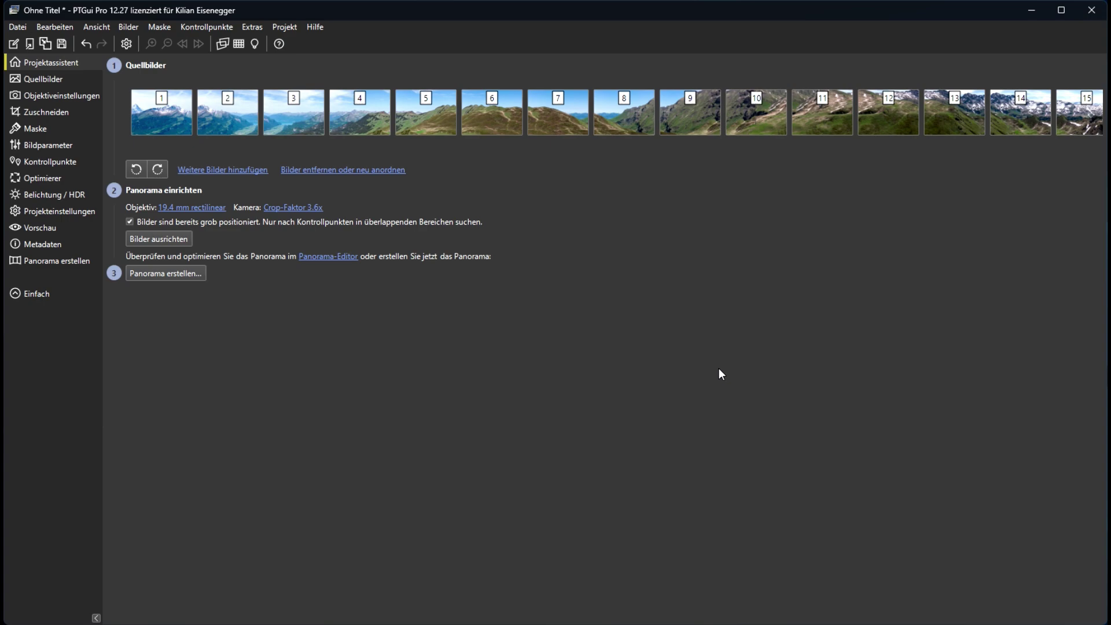
pyautogui.click(175, 238)
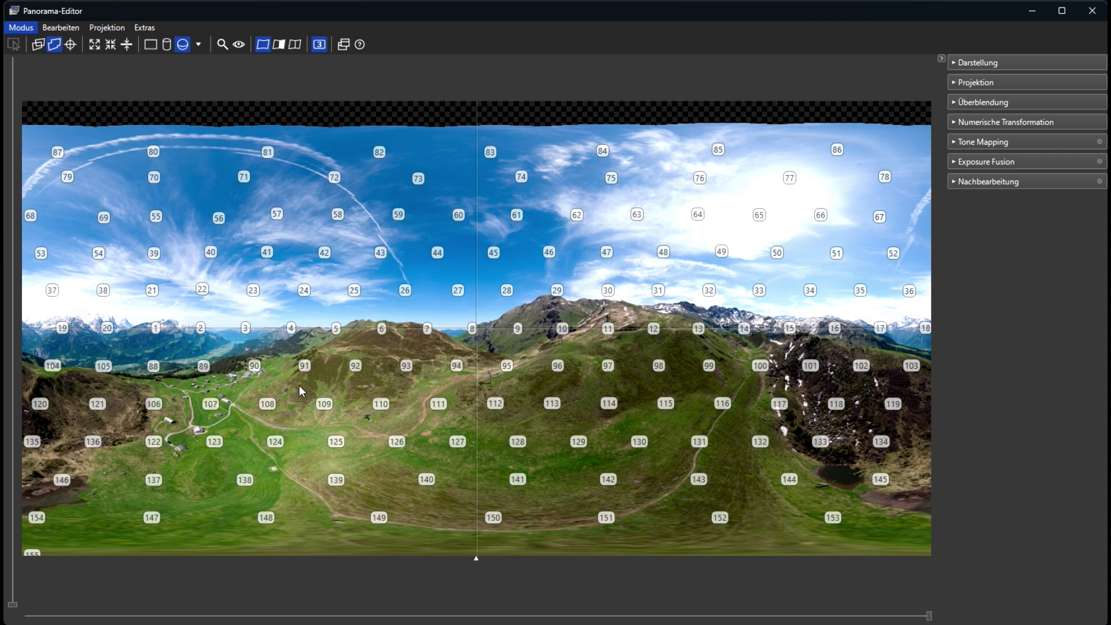
pyautogui.press('Escape')
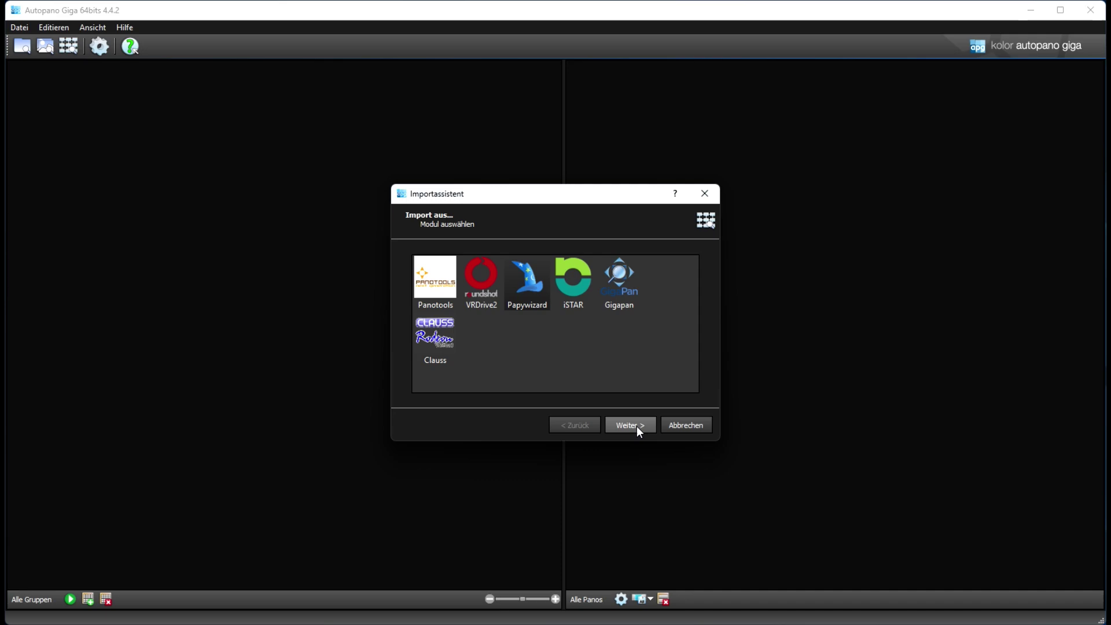
# - Choose the Papywizard module and load the M4PT XML layout file
pyautogui.click(639, 431)
pyautogui.click(716, 277)
pyautogui.click(315, 224)
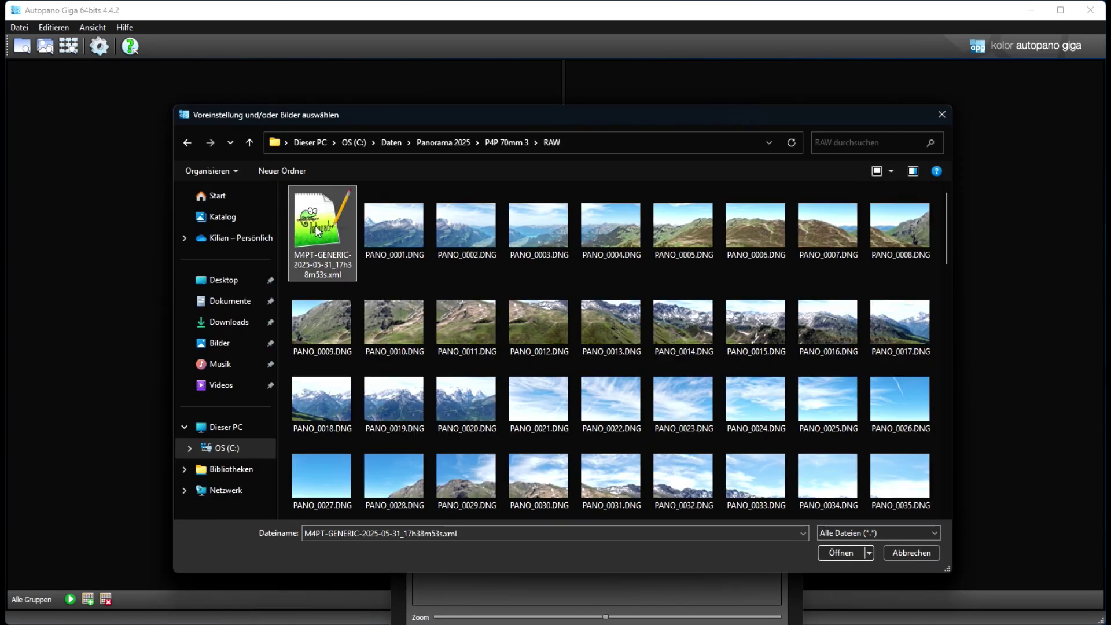
pyautogui.click(841, 552)
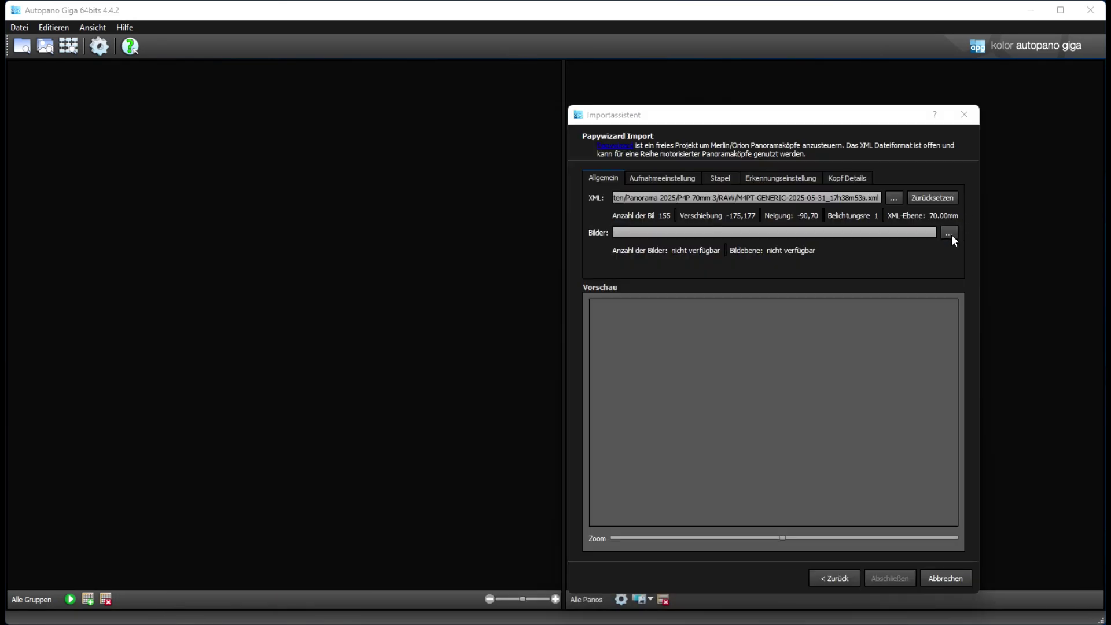
# - Add source images PANO_0001.JPG through PANO_0155.JPG from the P4P 70mm 3 folder
pyautogui.click(951, 234)
pyautogui.click(908, 162)
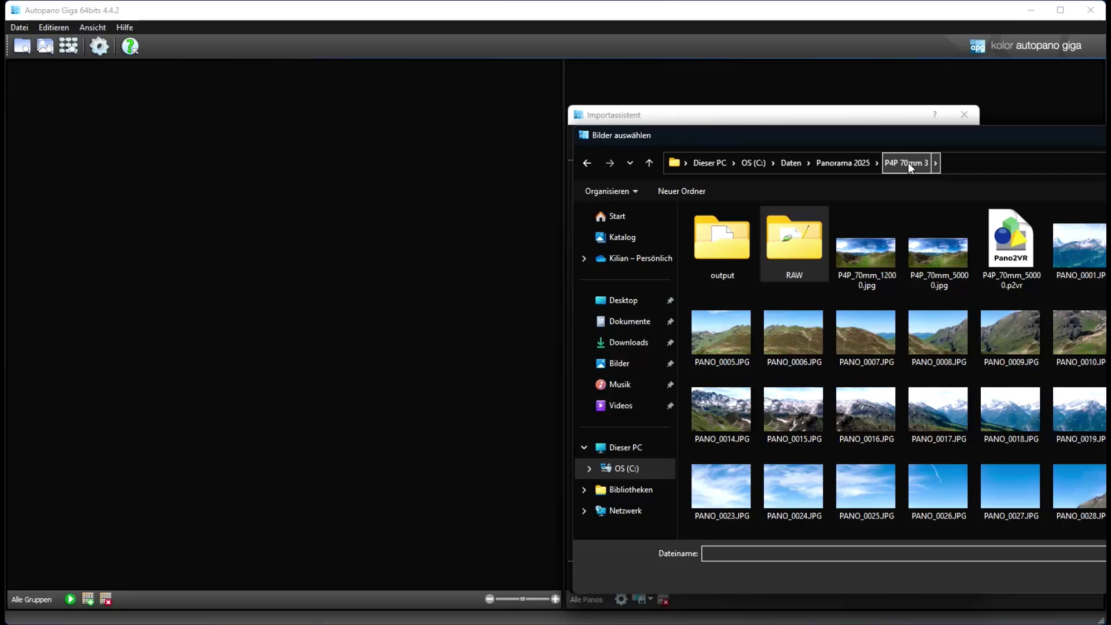
pyautogui.click(1079, 245)
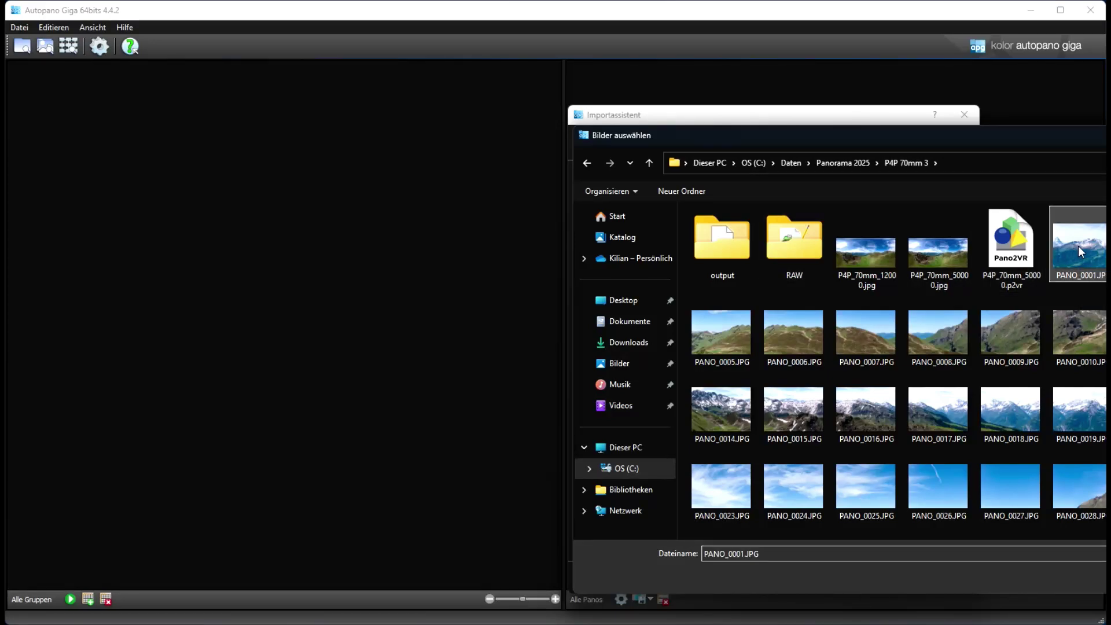
pyautogui.scroll(-10, 1078, 246)
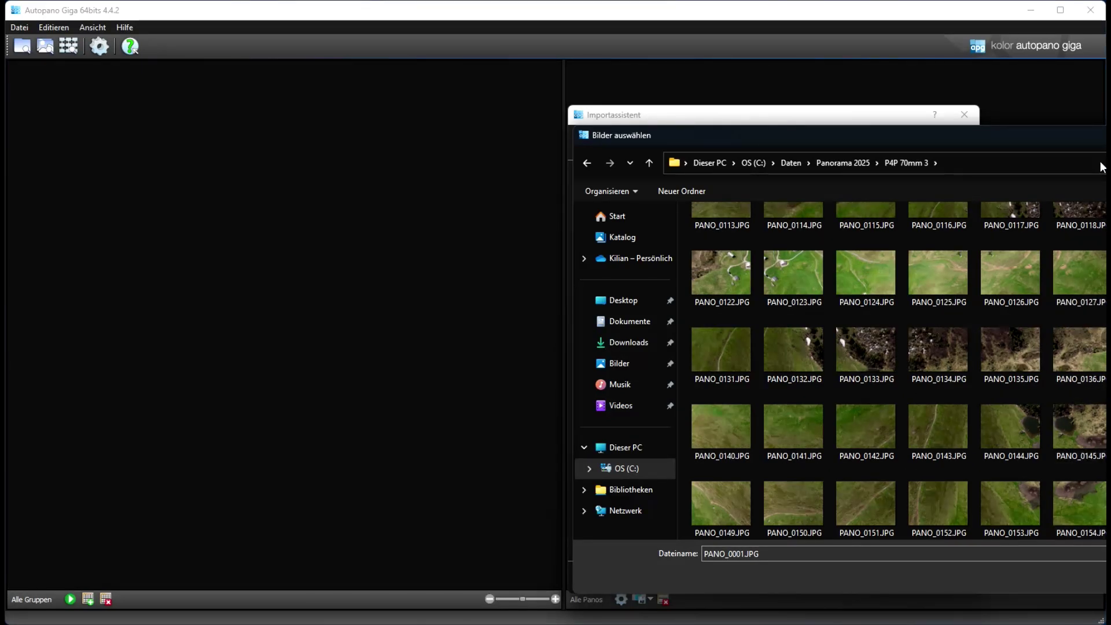
pyautogui.moveTo(1083, 134); pyautogui.dragTo(699, 83)
pyautogui.keyDown('shift'); pyautogui.click(755, 445); pyautogui.keyUp('shift')
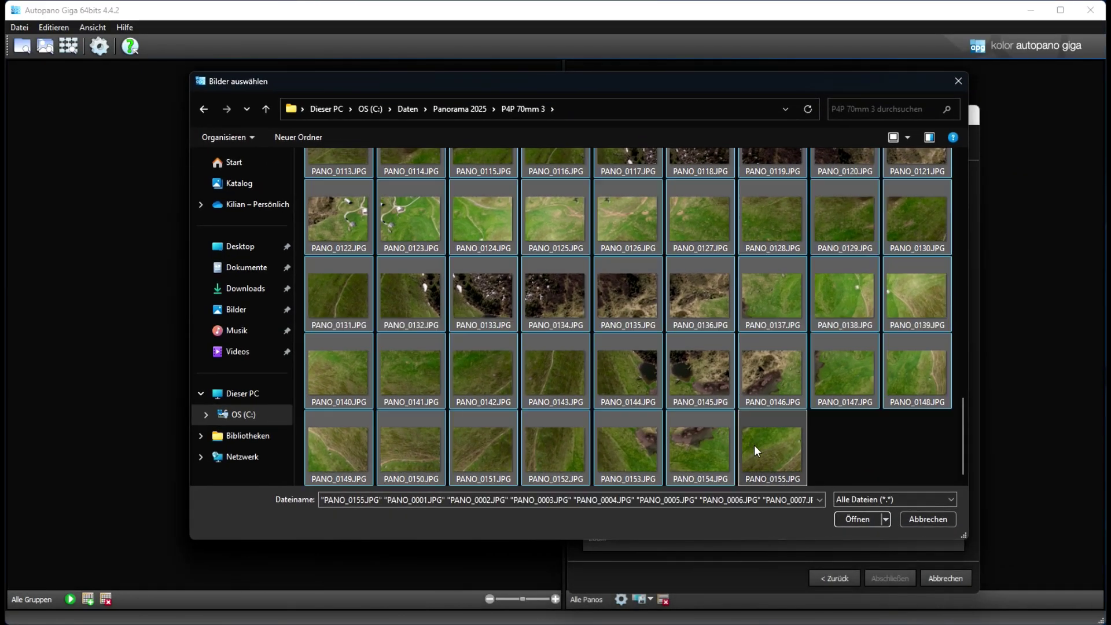
pyautogui.click(862, 519)
# - Enlarge the import wizard to preview the images and finish, creating Group 1
pyautogui.moveTo(532, 557); pyautogui.dragTo(1025, 587)
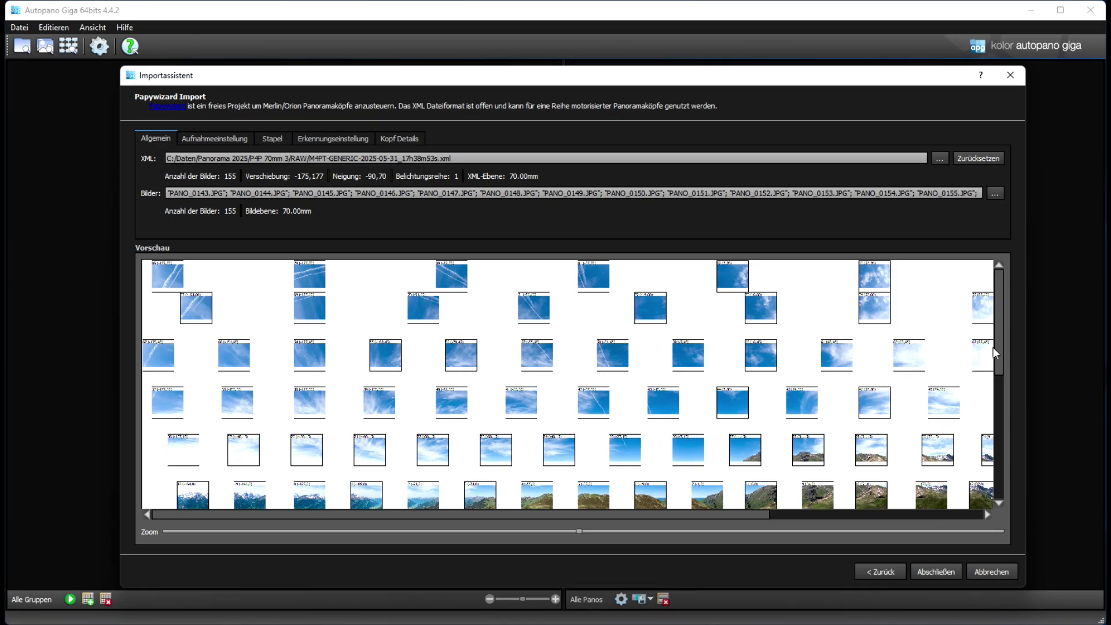
pyautogui.moveTo(1000, 358); pyautogui.dragTo(1013, 329)
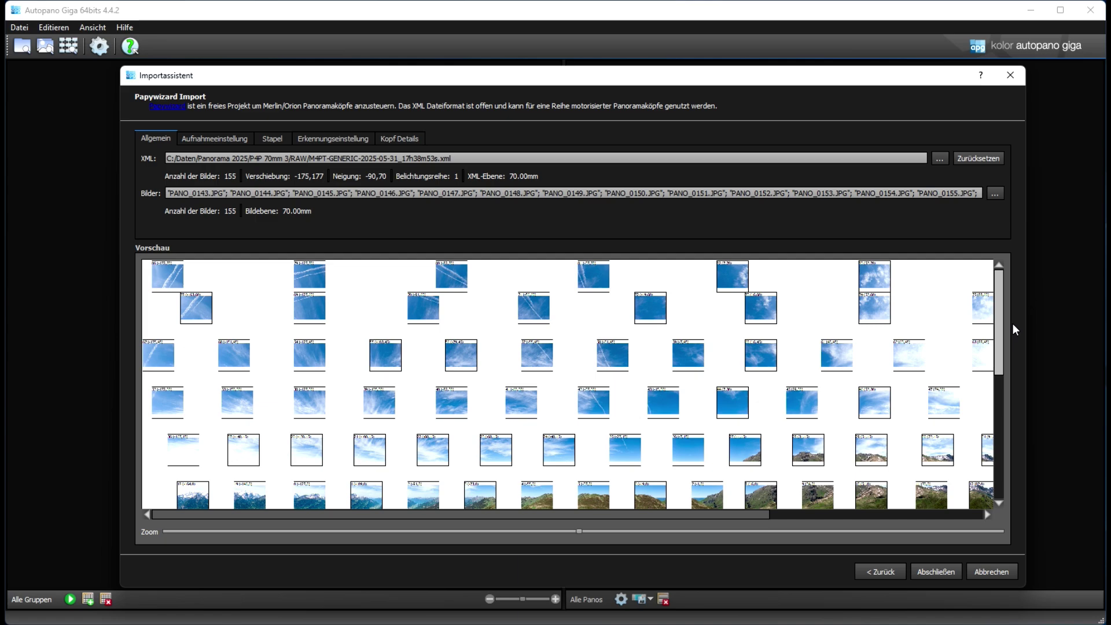
pyautogui.click(935, 572)
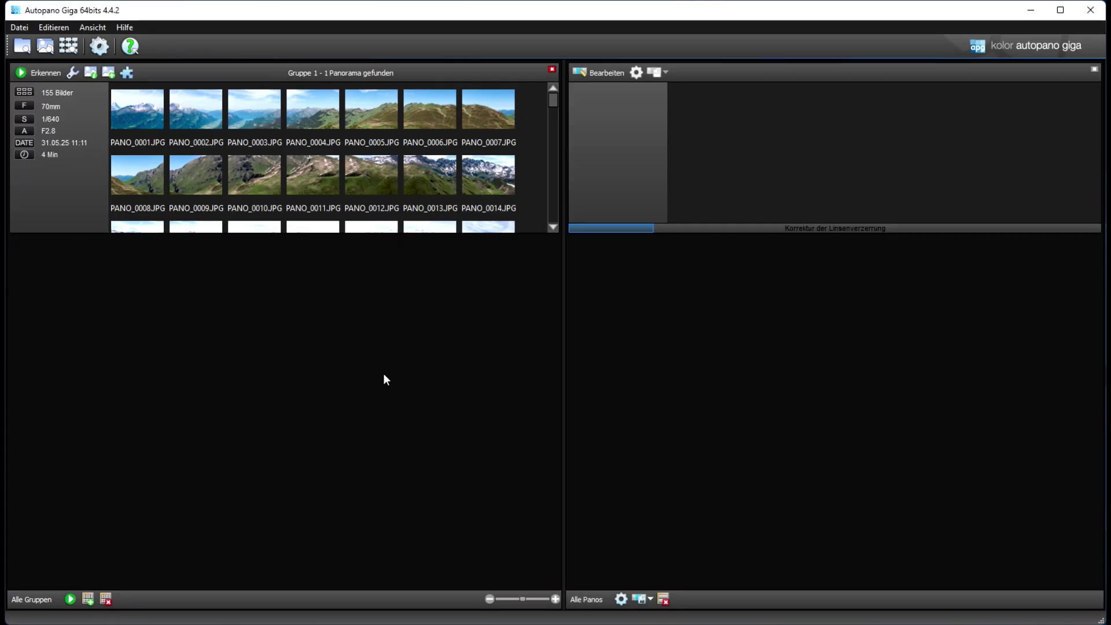
# - Open the stitched panorama in the editor, show image numbers, and inspect the weak 59–60 link
pyautogui.click(606, 72)
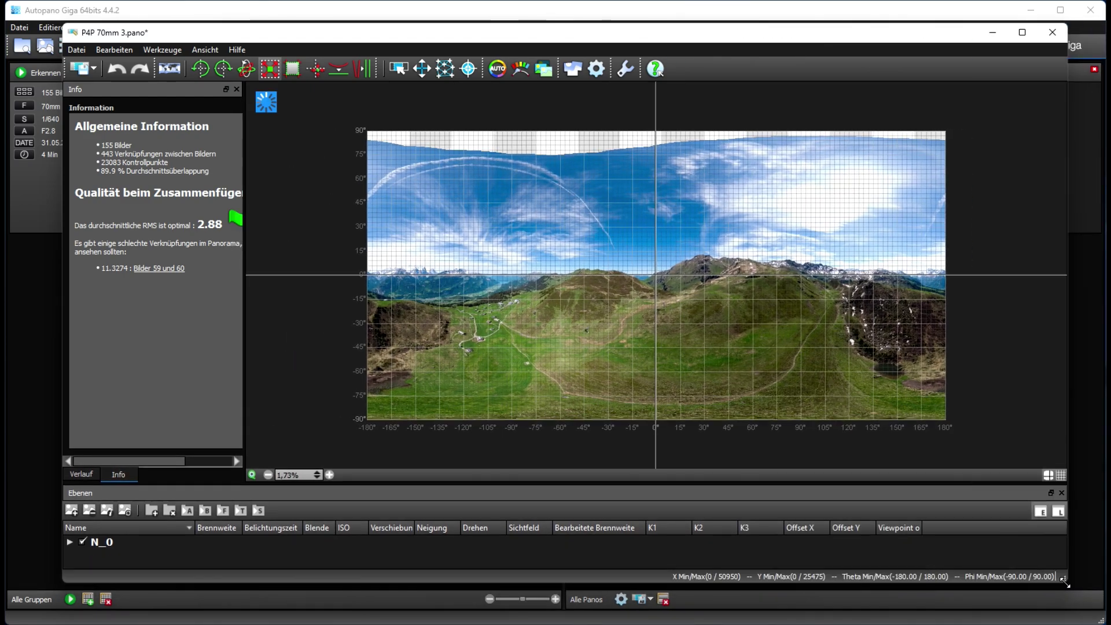
pyautogui.click(402, 69)
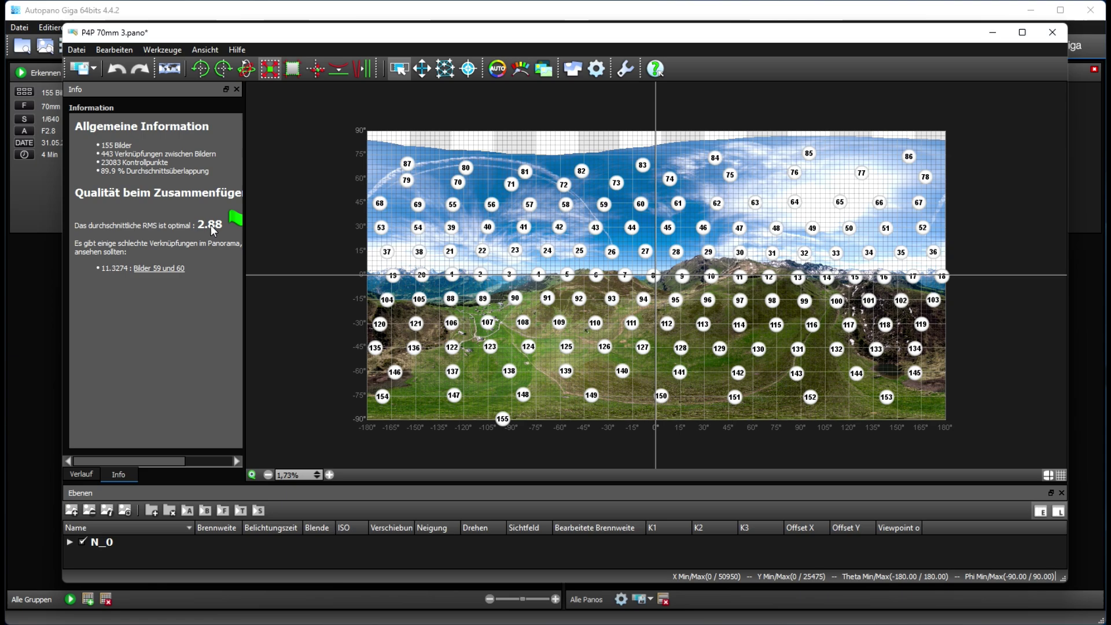
pyautogui.click(158, 269)
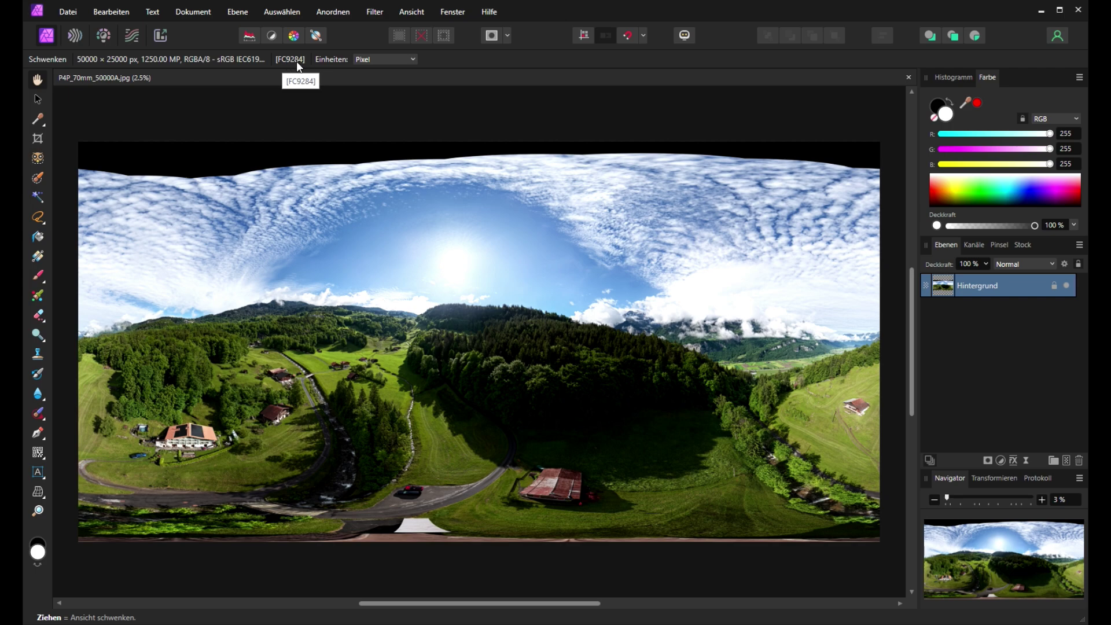
# - Apply Layer > Live Projection > Equirectangular Projection and rotate the 360° view
pyautogui.click(237, 11)
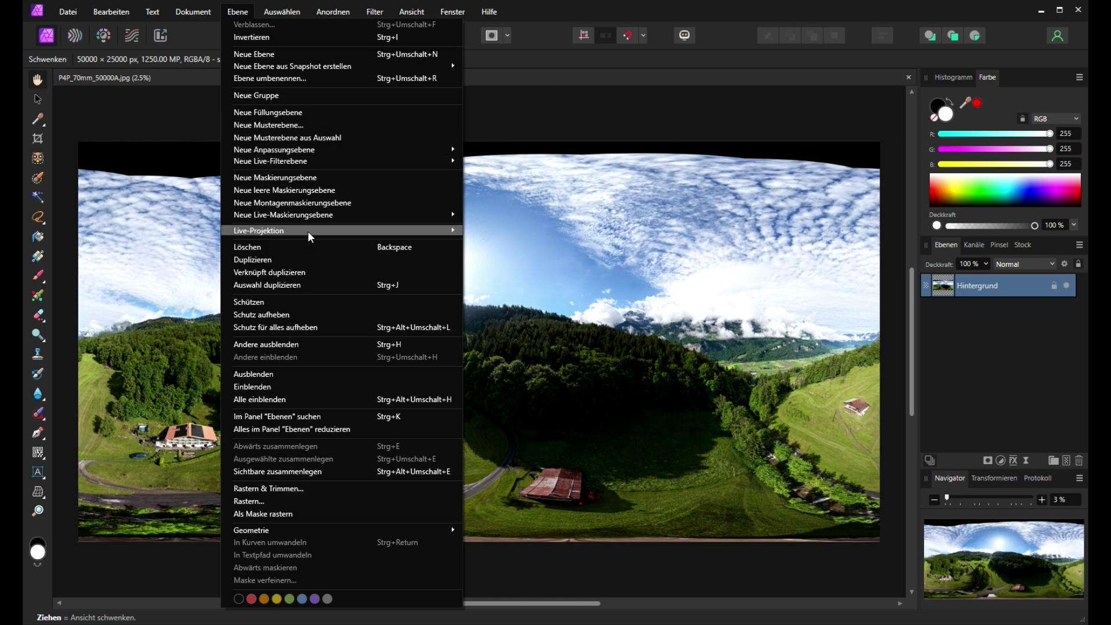
pyautogui.moveTo(307, 231)
pyautogui.click(503, 251)
pyautogui.moveTo(440, 301); pyautogui.dragTo(274, 74)
# - Set the 360° view's field of view to 65° and rotate it up to center the black zenith hole among the clouds
pyautogui.click(285, 59)
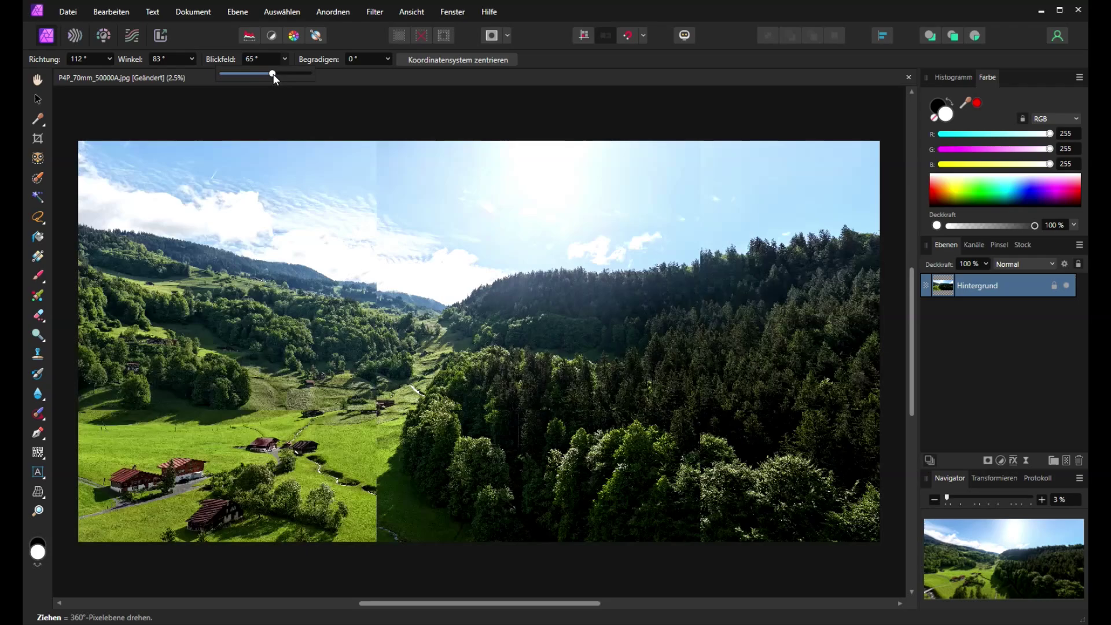
pyautogui.moveTo(272, 370); pyautogui.dragTo(432, 179)
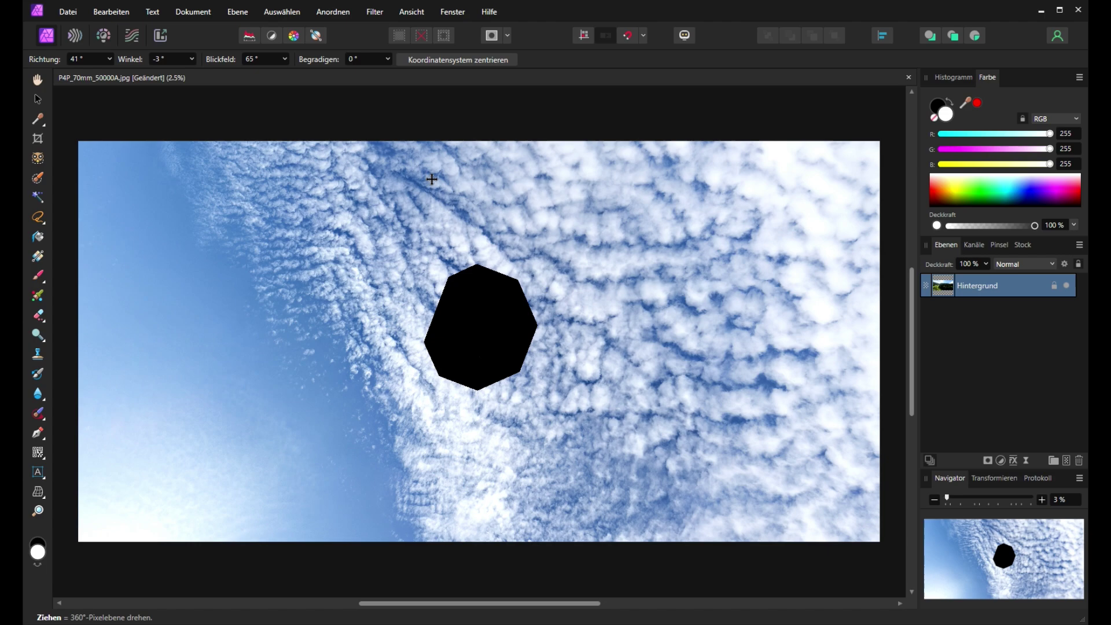
pyautogui.moveTo(661, 366)
pyautogui.mouseDown()
pyautogui.moveTo(657, 393)
pyautogui.moveTo(654, 367)
pyautogui.mouseUp()
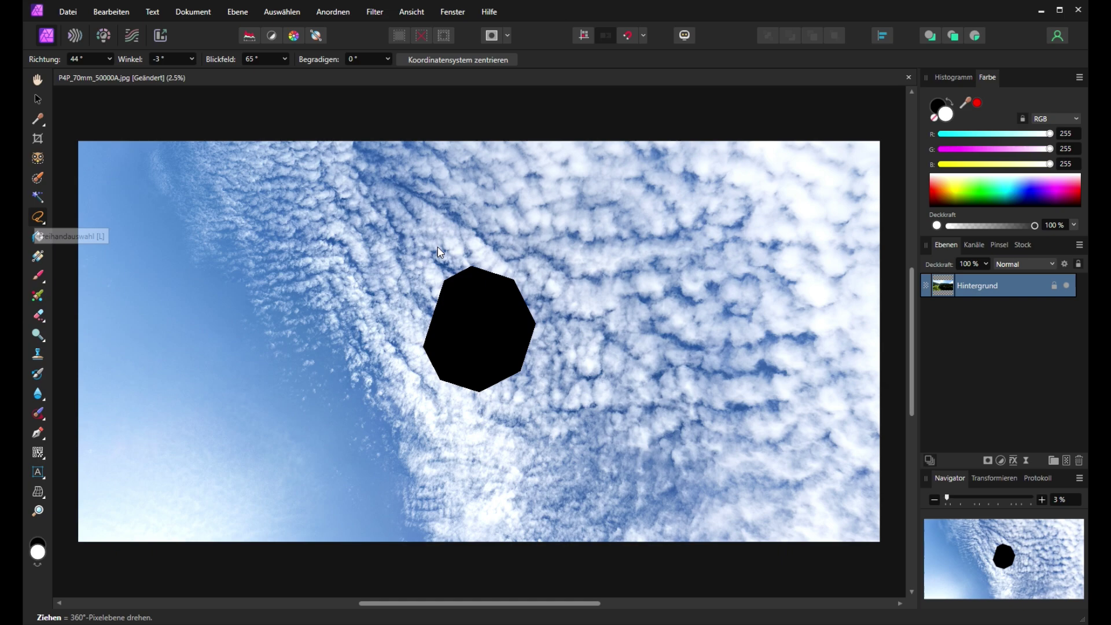
# - Freehand-select the black zenith hole, fill it using Inpainting, and deselect
pyautogui.press('l')
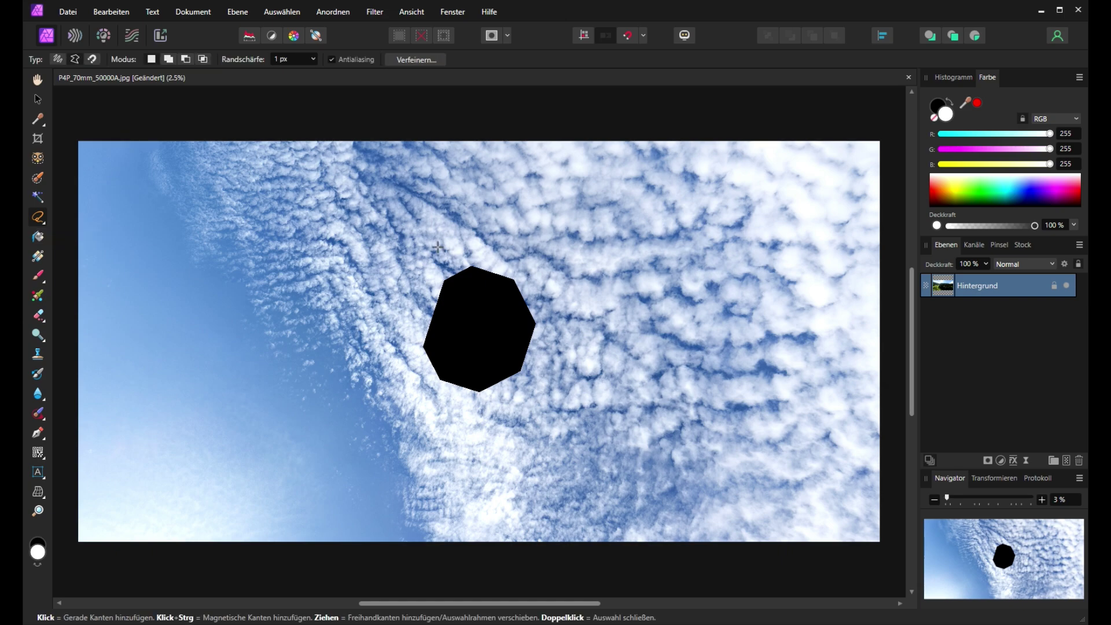
pyautogui.moveTo(472, 260)
pyautogui.mouseDown()
pyautogui.moveTo(481, 400)
pyautogui.moveTo(530, 373)
pyautogui.moveTo(542, 321)
pyautogui.moveTo(522, 278)
pyautogui.moveTo(476, 261)
pyautogui.moveTo(481, 253)
pyautogui.mouseUp()
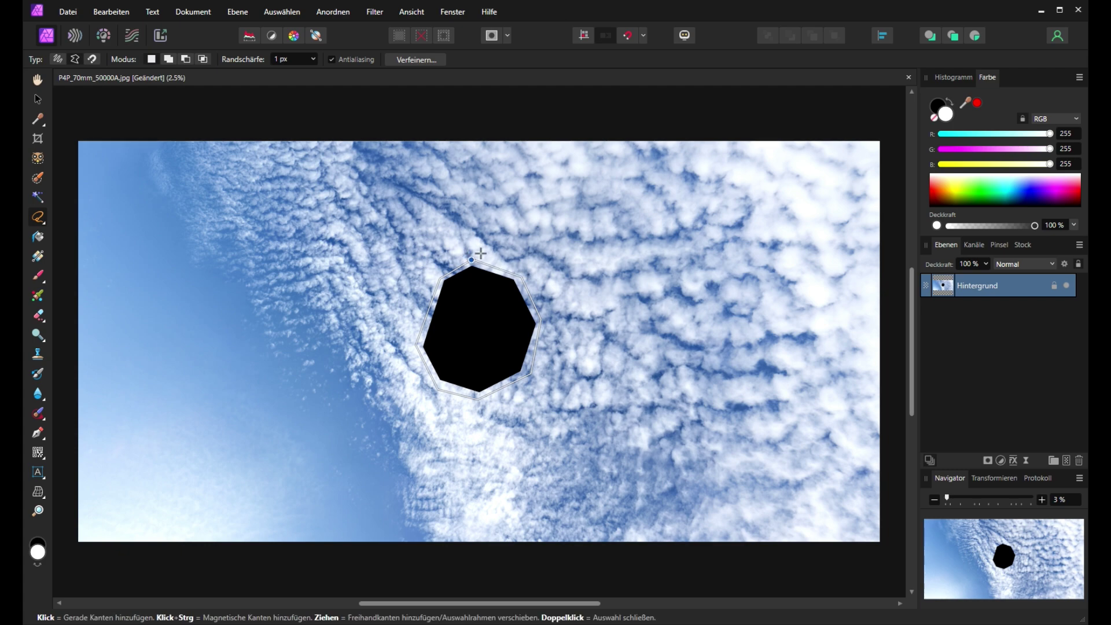
pyautogui.press('Escape')
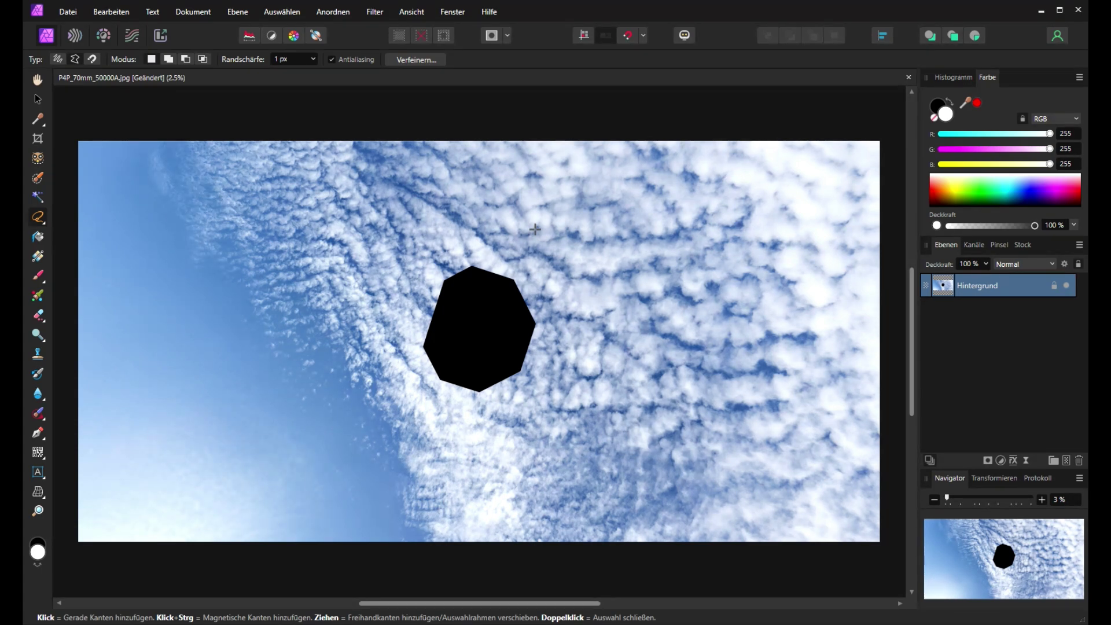
pyautogui.click(111, 11)
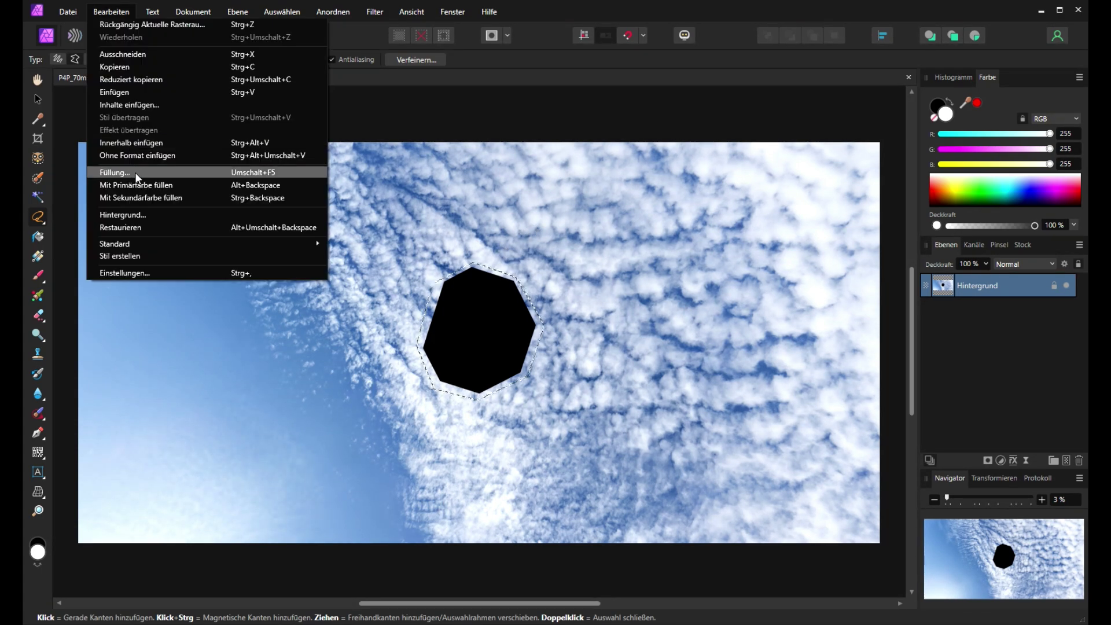
pyautogui.click(137, 178)
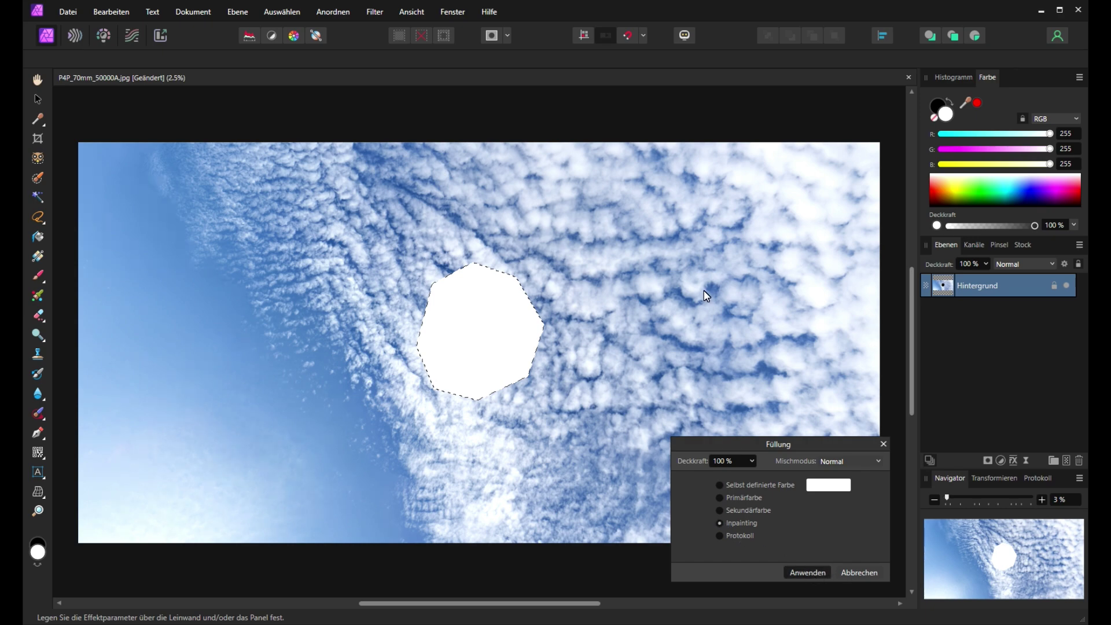
pyautogui.press('Return')
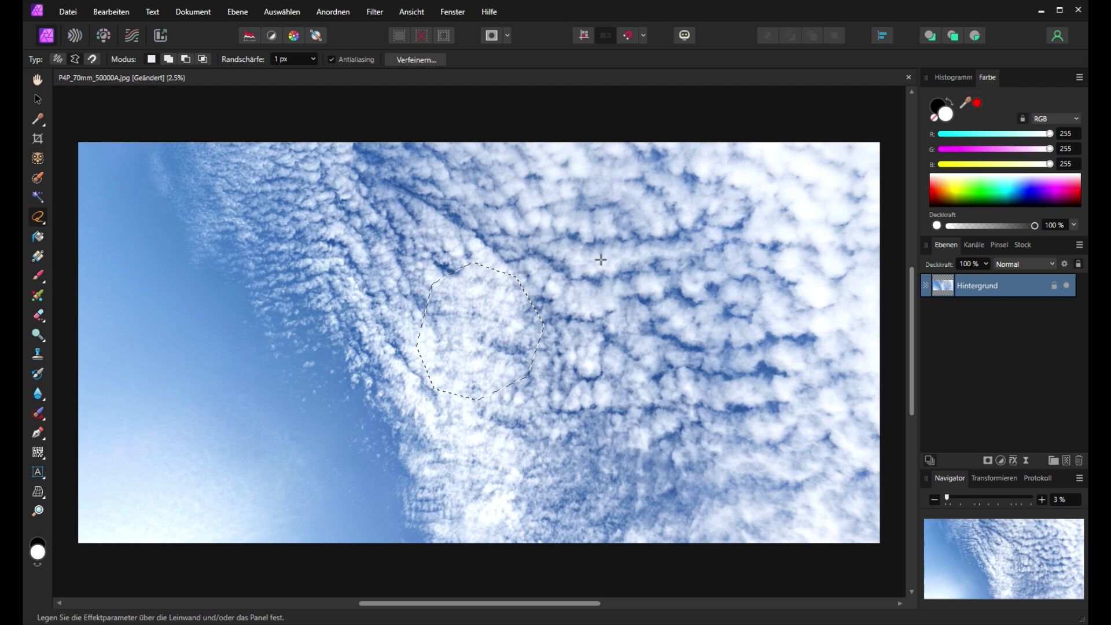
pyautogui.hotkey('ctrl', 'd')
# - Re-enter Edit Live Projection, zoom to 10% and rotate across the repaired sky
pyautogui.click(244, 13)
pyautogui.moveTo(332, 232)
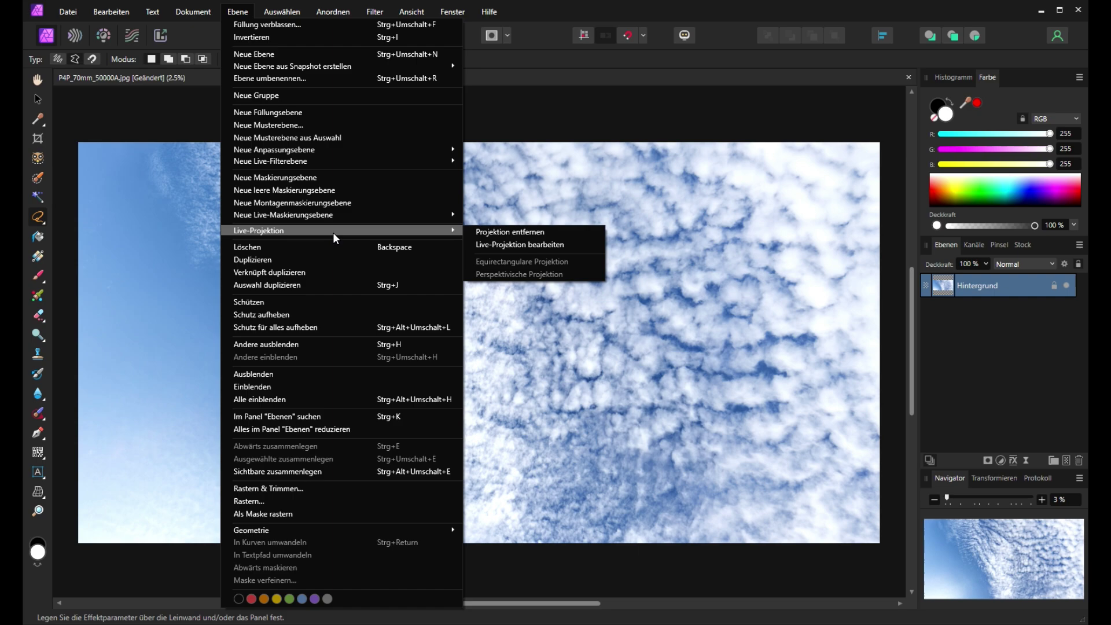
pyautogui.click(516, 244)
pyautogui.moveTo(948, 501); pyautogui.dragTo(951, 503)
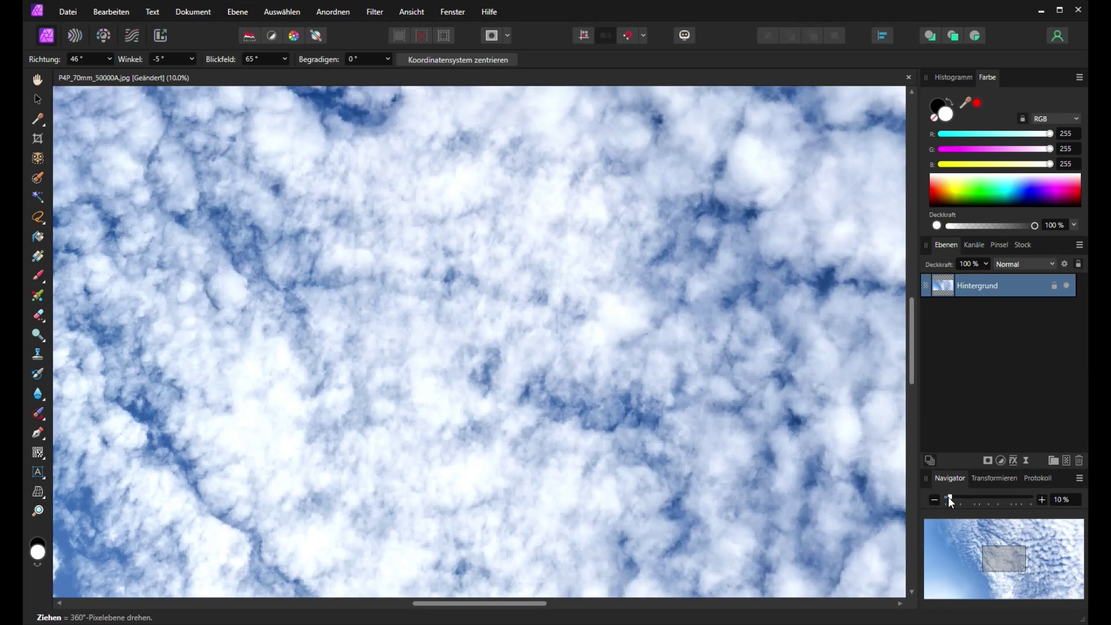
pyautogui.moveTo(515, 428); pyautogui.dragTo(365, 198)
# - Inspect the trees, village and stream, widening the field of view to 82° then narrowing it to 31°
pyautogui.moveTo(287, 59); pyautogui.dragTo(311, 75)
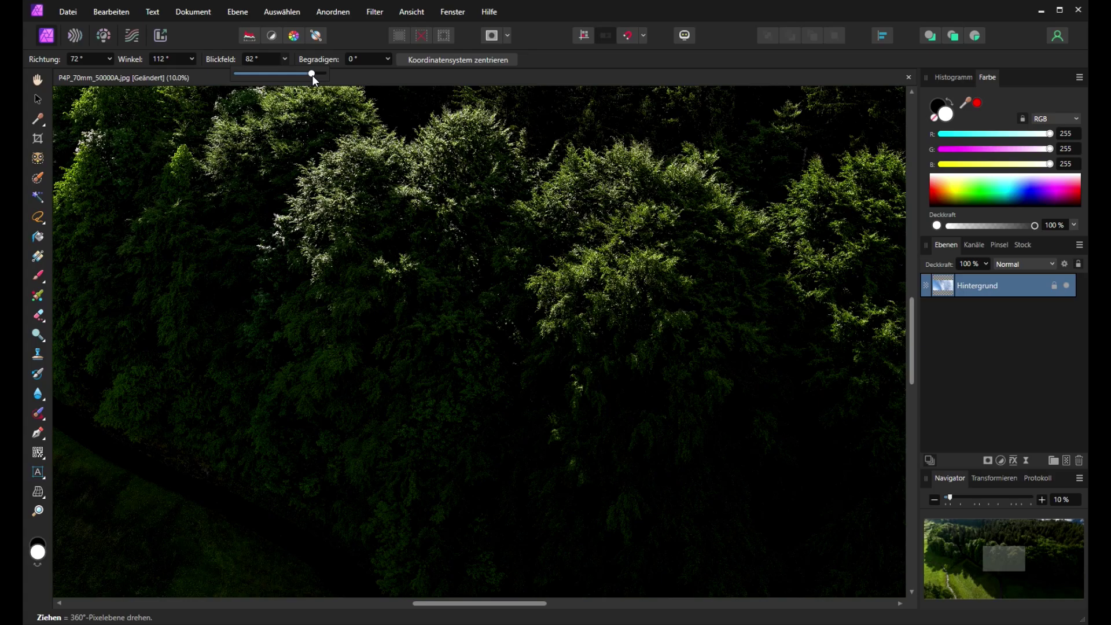
pyautogui.moveTo(415, 335); pyautogui.dragTo(300, 108)
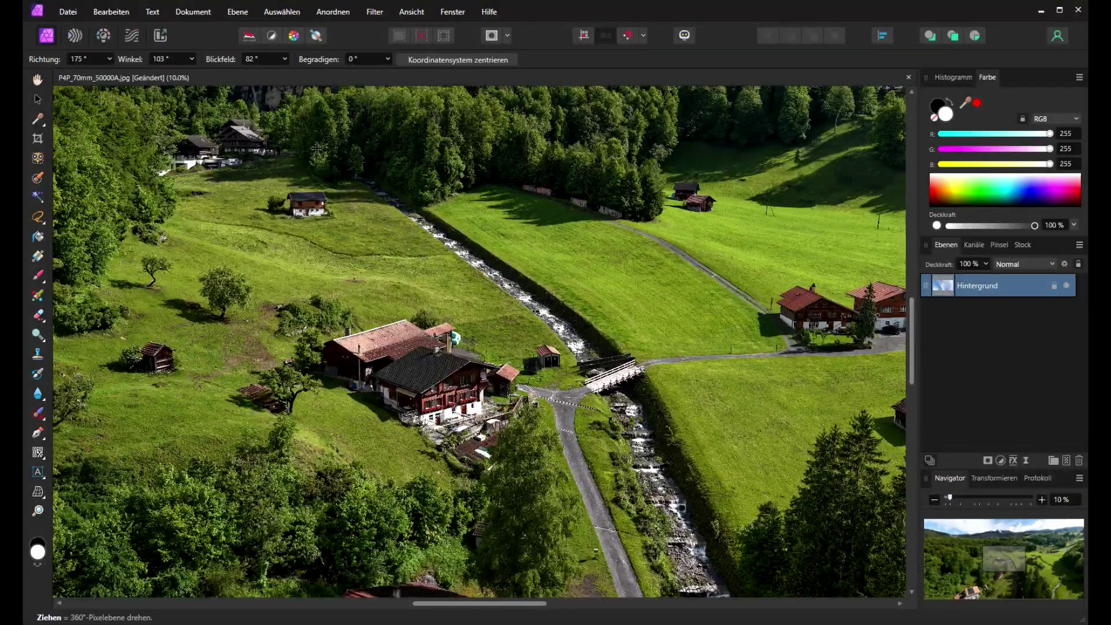
pyautogui.moveTo(316, 147); pyautogui.dragTo(282, 125)
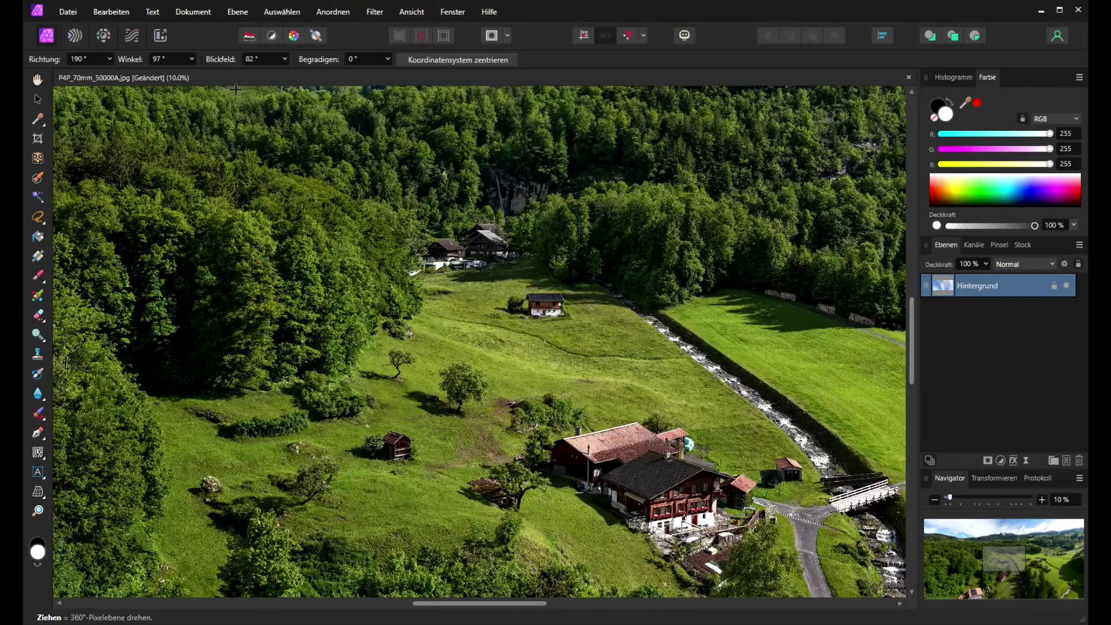
pyautogui.moveTo(276, 125); pyautogui.dragTo(277, 119)
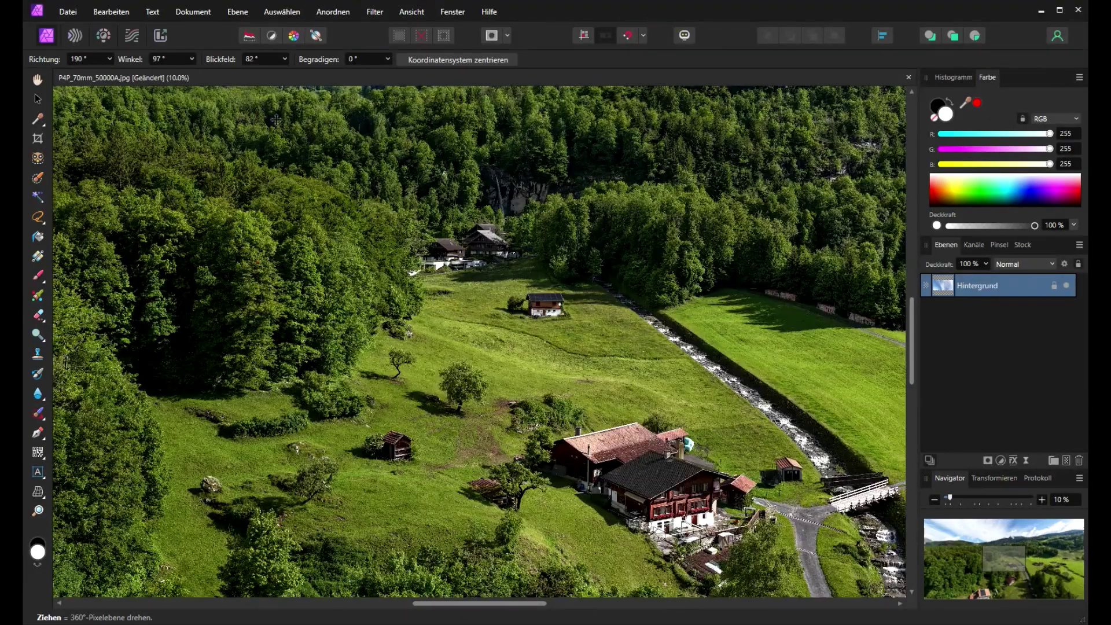
pyautogui.click(285, 59)
pyautogui.moveTo(283, 73); pyautogui.dragTo(213, 75)
pyautogui.moveTo(422, 232); pyautogui.dragTo(418, 197)
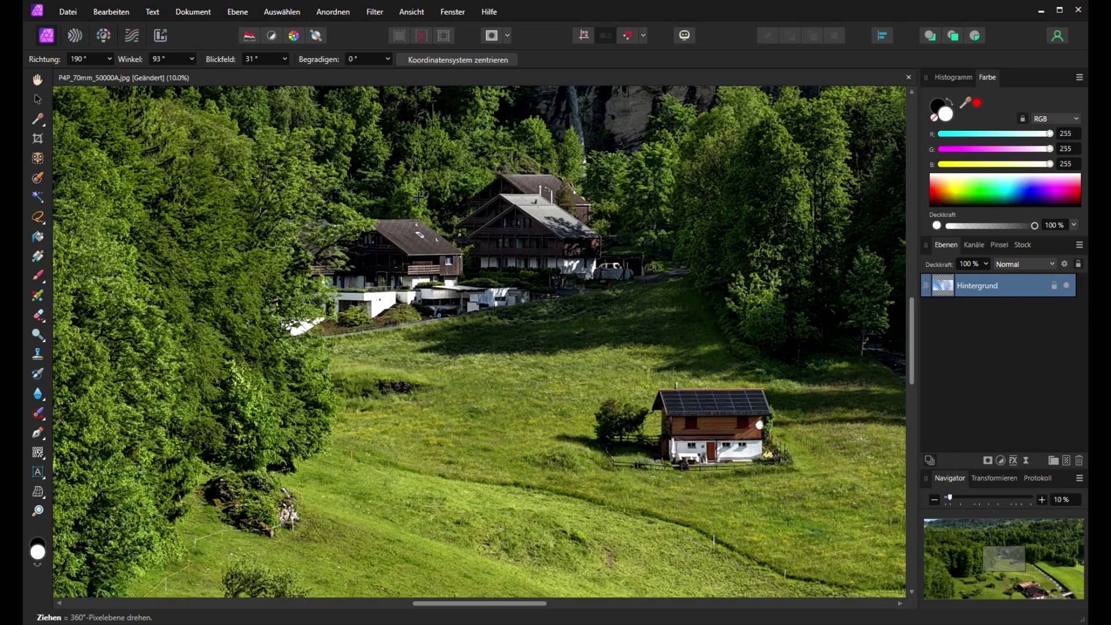